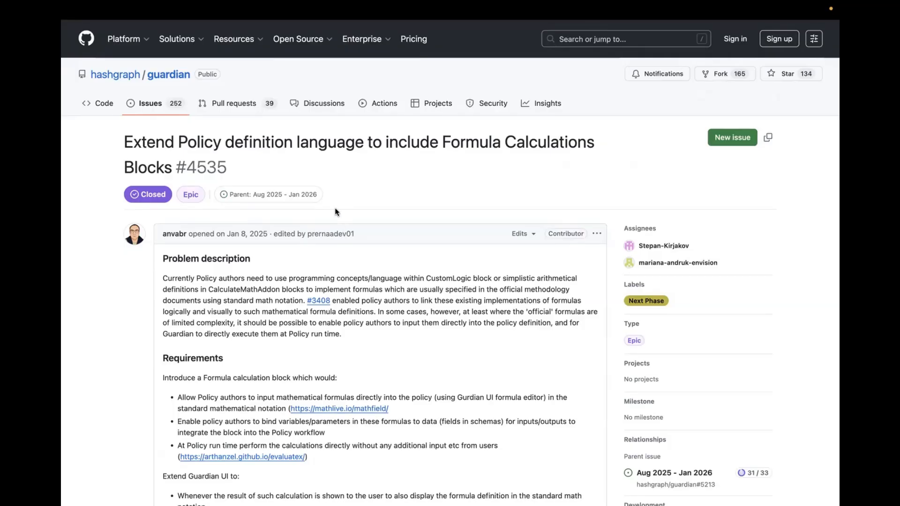
Switch to the Guardian tab and open the VM0050 policy's configuration from the policy list.
left_click(270, 31)
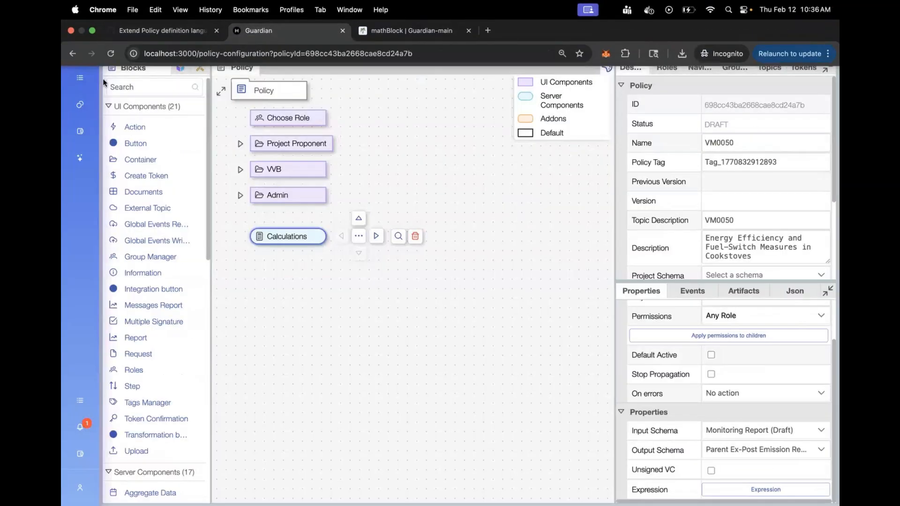
mouse_move(88, 115)
left_click(134, 188)
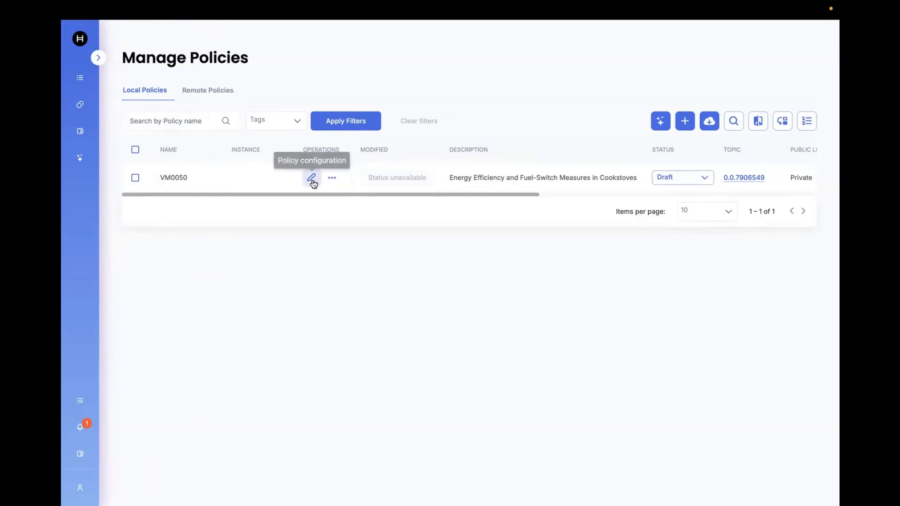
left_click(311, 178)
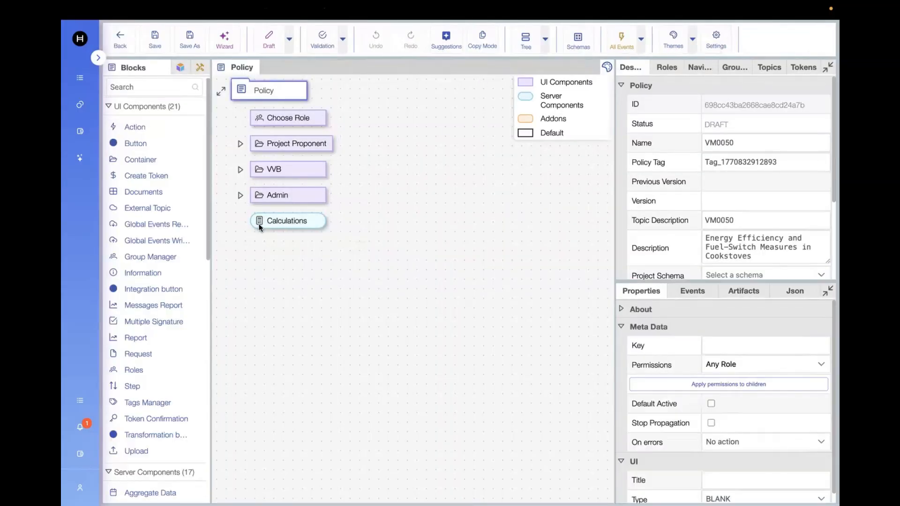
Select the Calculations block and open its Expression editor.
scroll(125, 392, "down", 3)
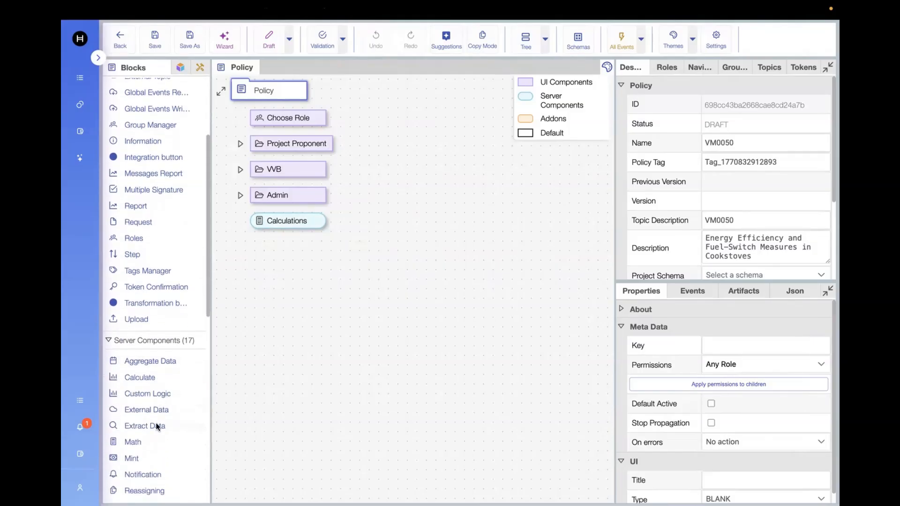
scroll(147, 427, "down", 1)
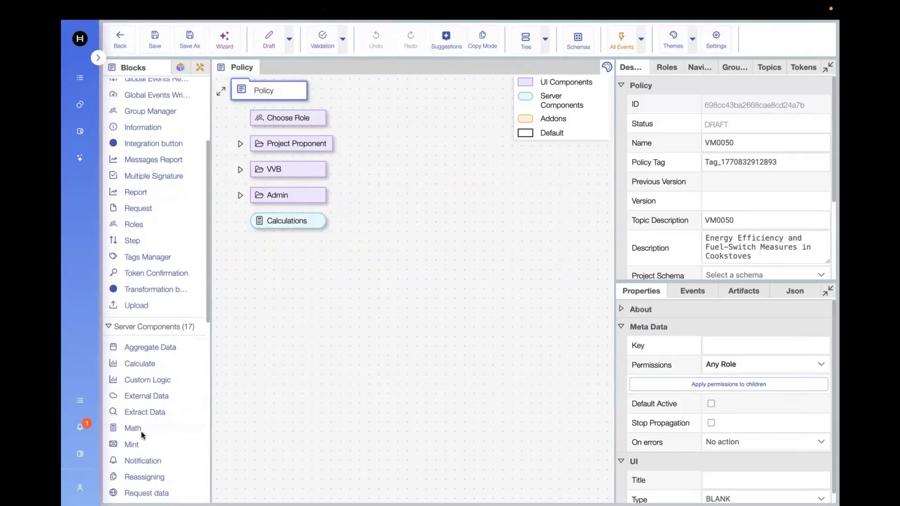
left_click(285, 221)
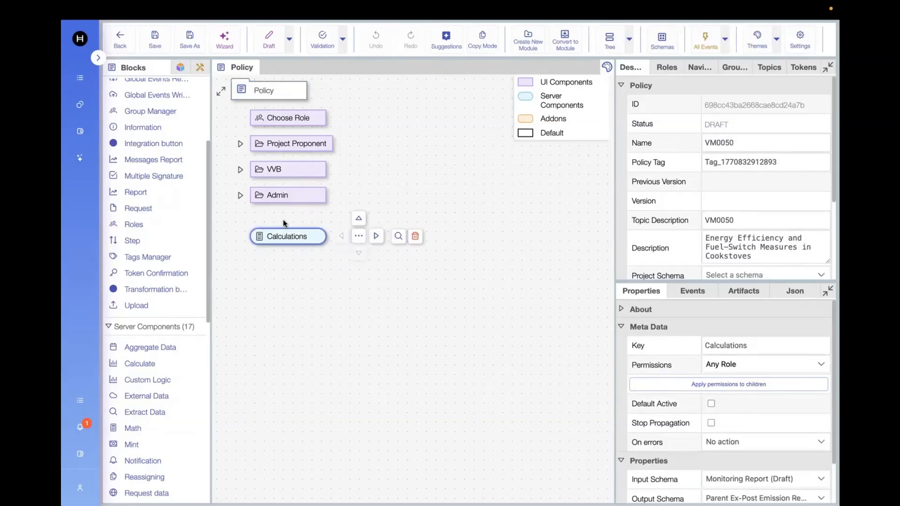
scroll(689, 418, "down", 1)
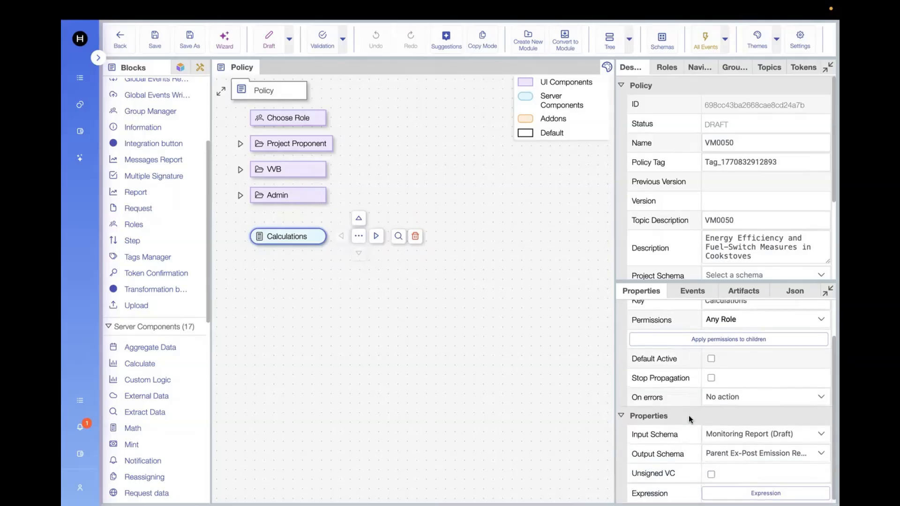
scroll(689, 419, "up", 2)
scroll(689, 418, "down", 2)
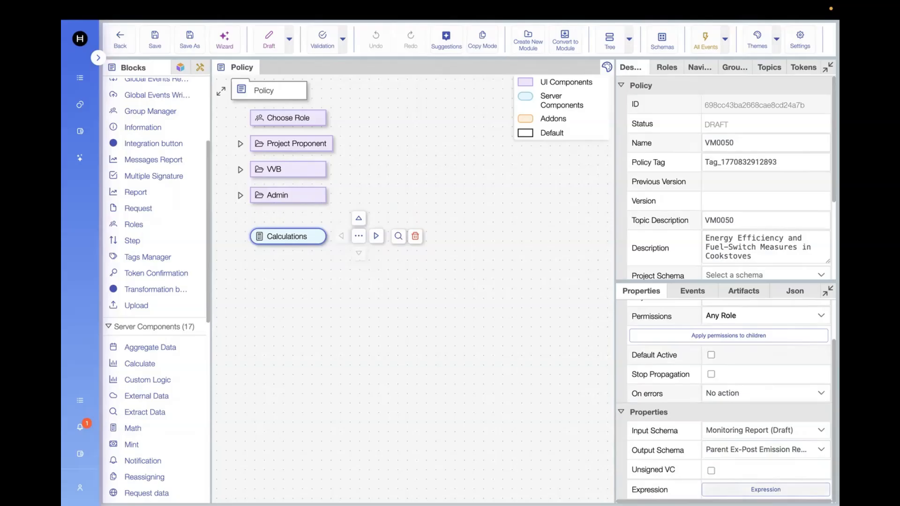
left_click(766, 489)
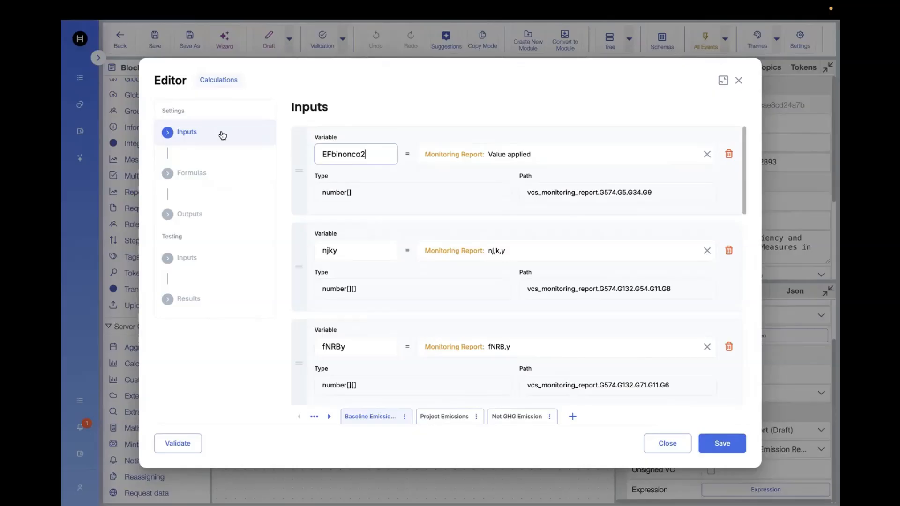
Browse the editor's Formulas, Outputs and testing Inputs sections, returning to the Inputs settings.
left_click(210, 175)
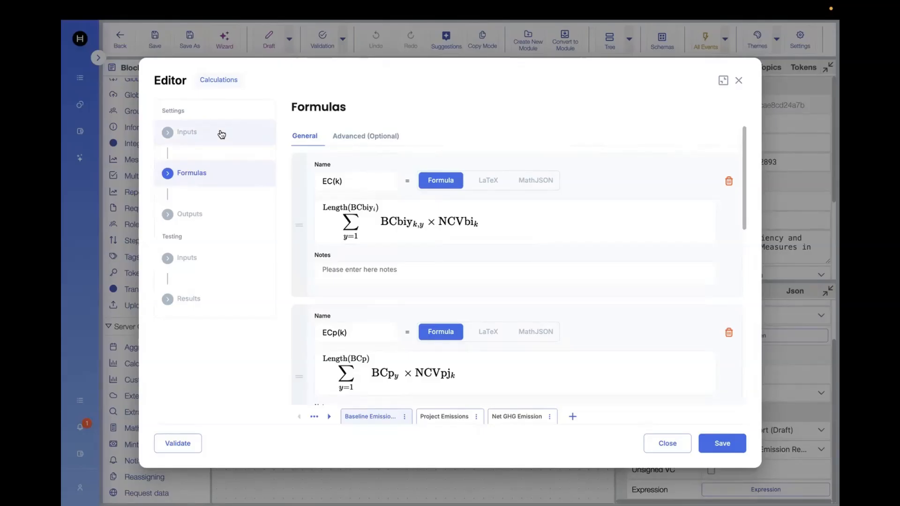
left_click(209, 214)
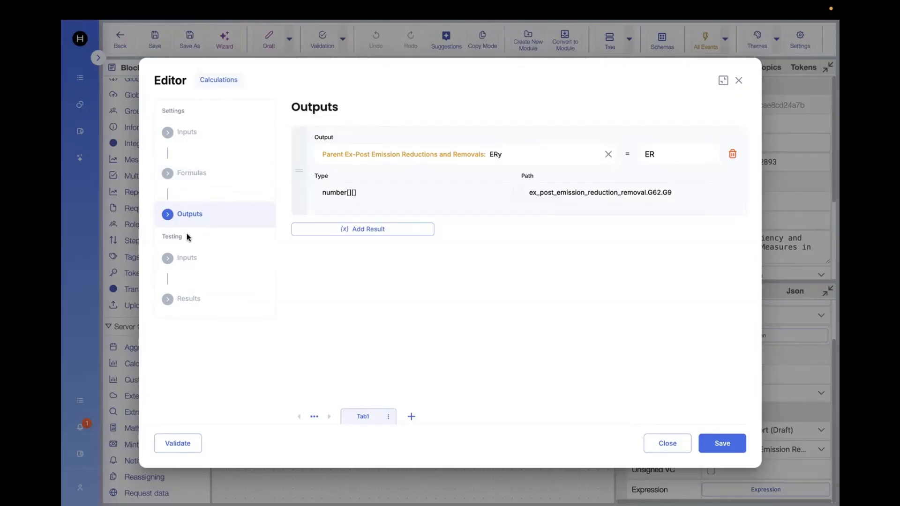
left_click(192, 264)
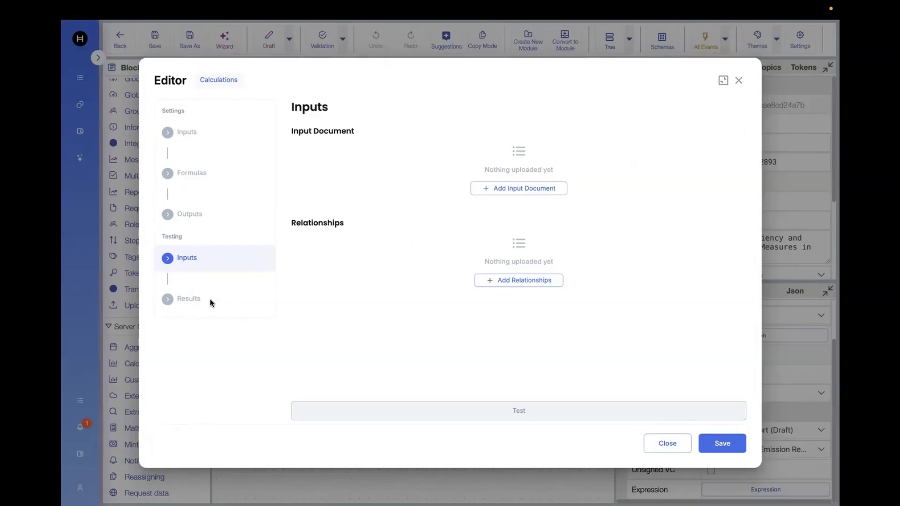
left_click(199, 128)
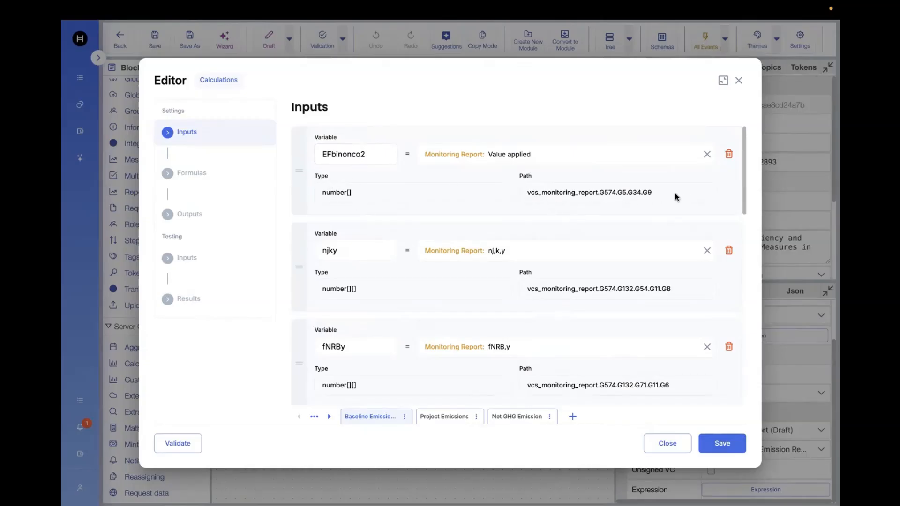
Examine the first input variable's name and path, and scroll through the Baseline Emission input variables.
left_click_drag(527, 193, 652, 196)
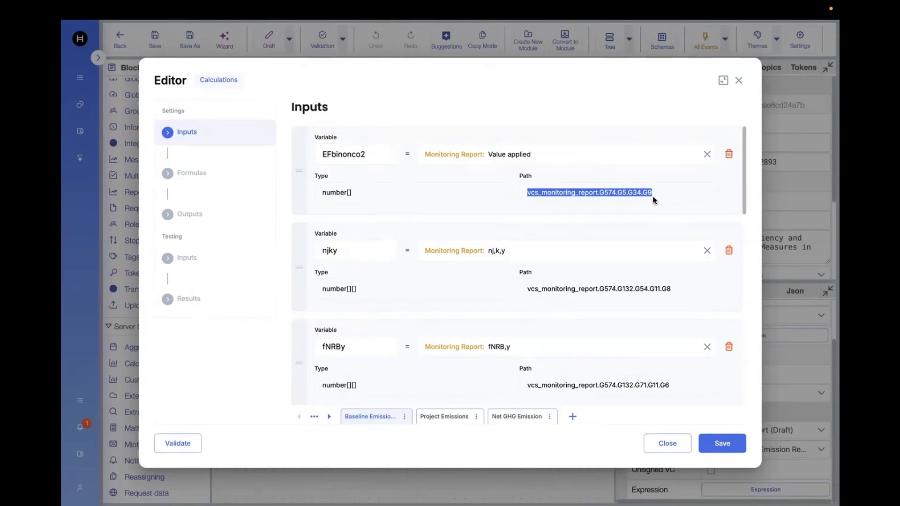
left_click_drag(368, 154, 315, 154)
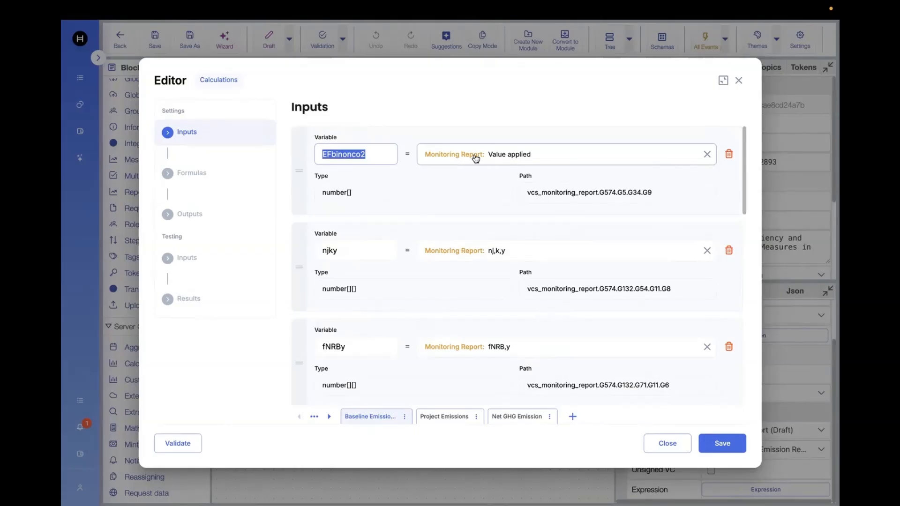
scroll(444, 283, "down", 1)
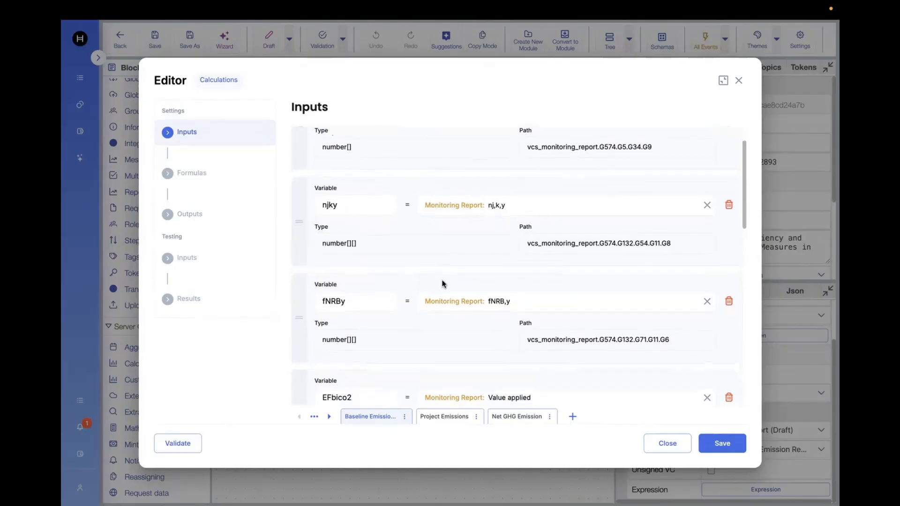
scroll(400, 317, "down", 15)
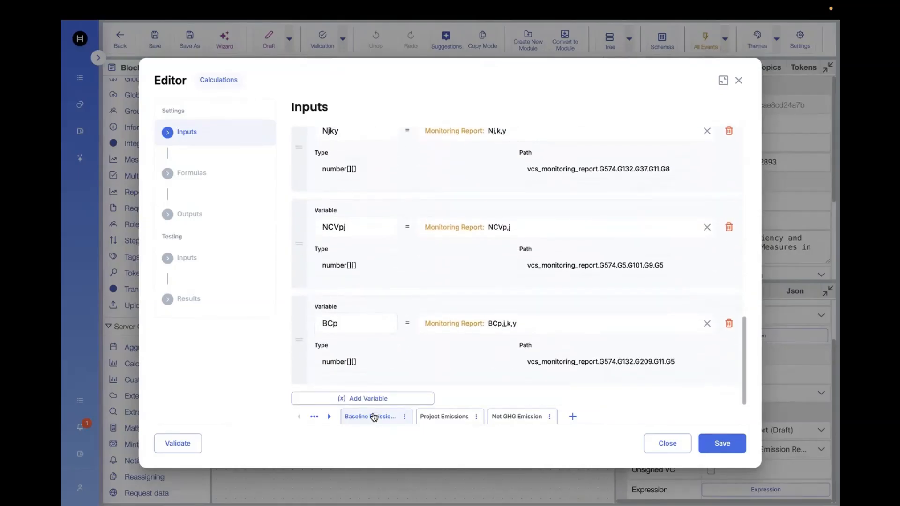
left_click(368, 399)
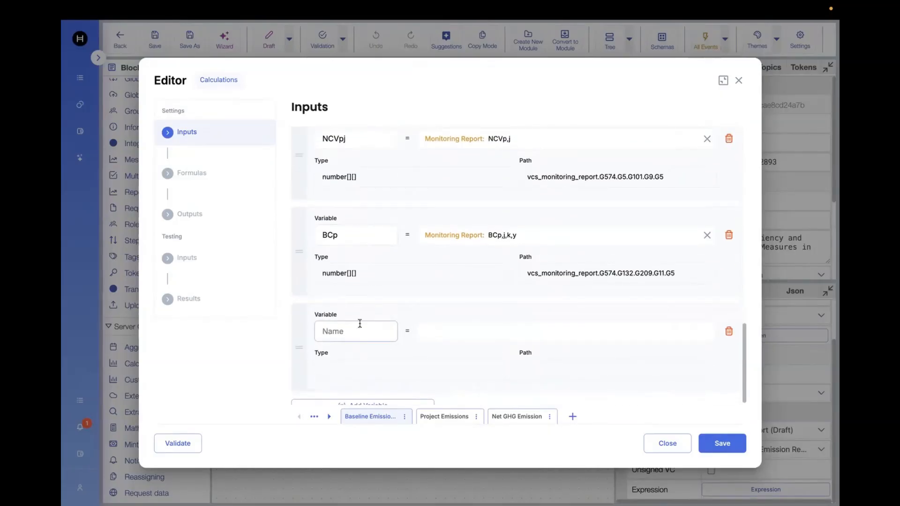
left_click(529, 333)
left_click(730, 332)
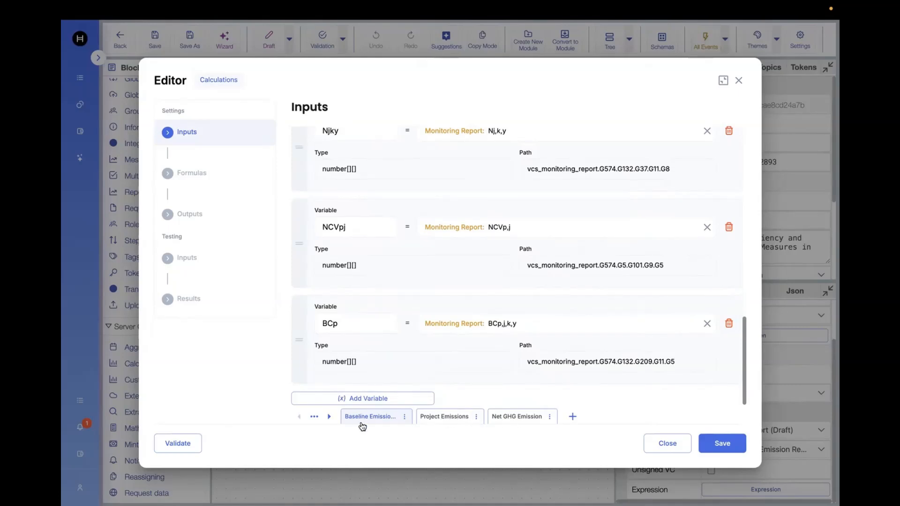
Review the input variables on the Project Emissions and Net GHG Emission tabs.
scroll(387, 178, "up", 2)
scroll(387, 179, "down", 2)
left_click(445, 417)
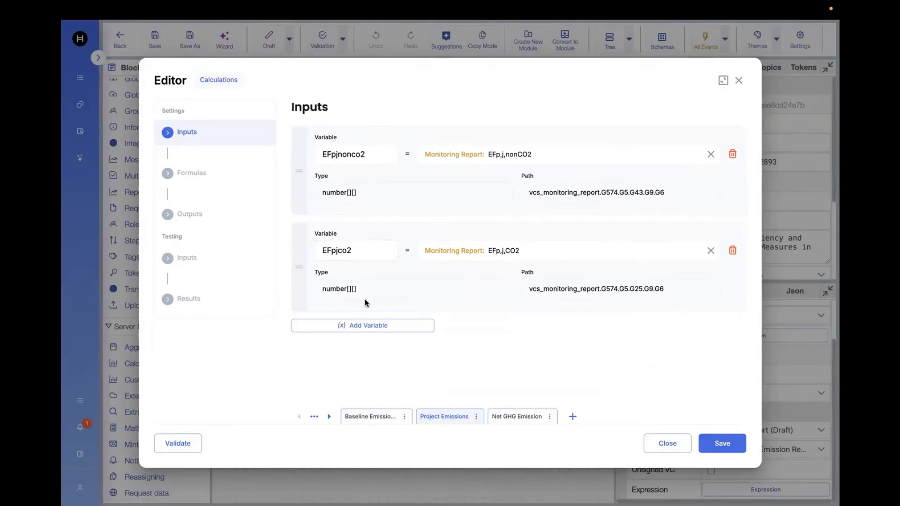
left_click(523, 417)
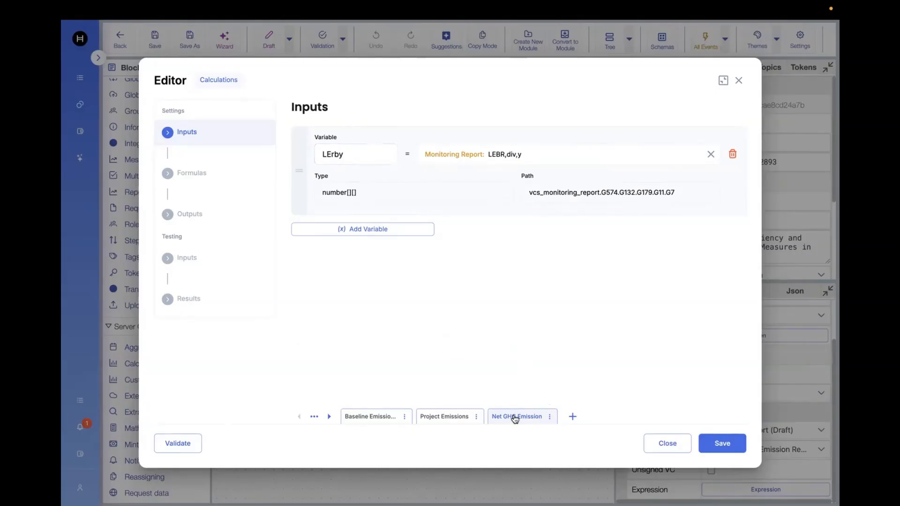
left_click(573, 417)
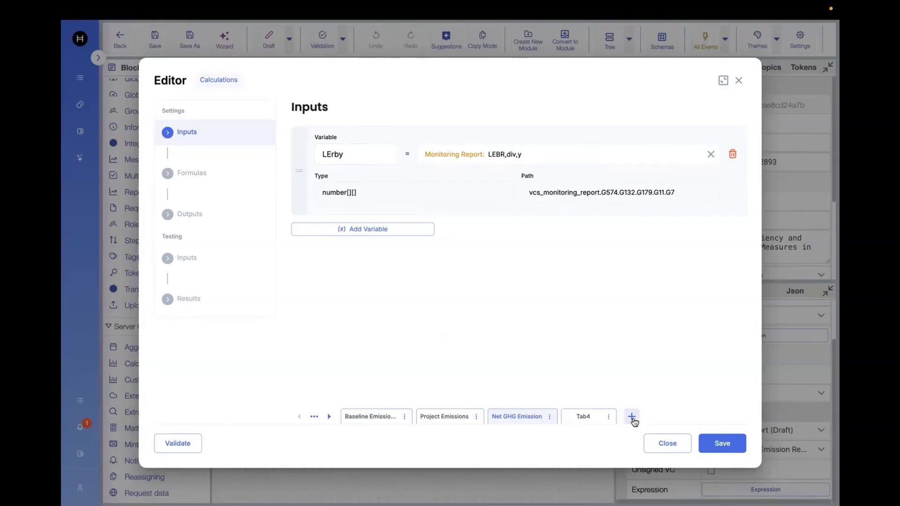
left_click(609, 417)
left_click(629, 450)
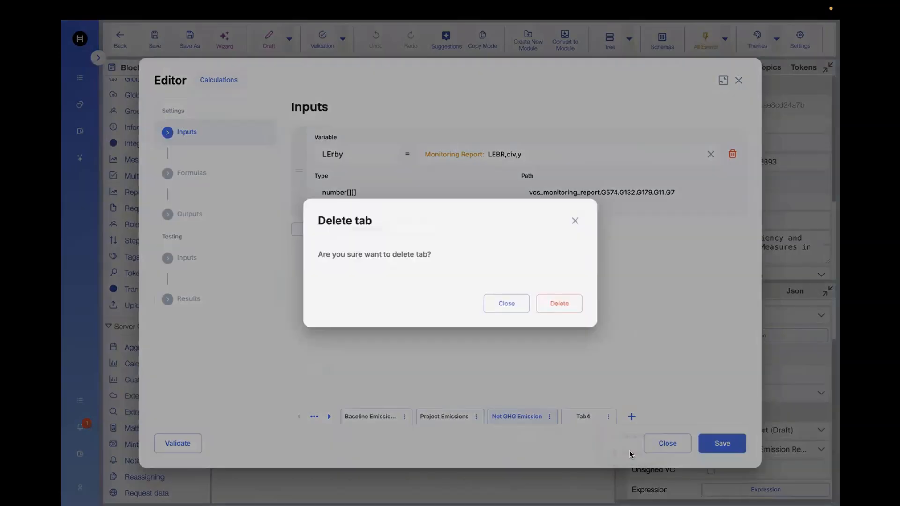
left_click(560, 304)
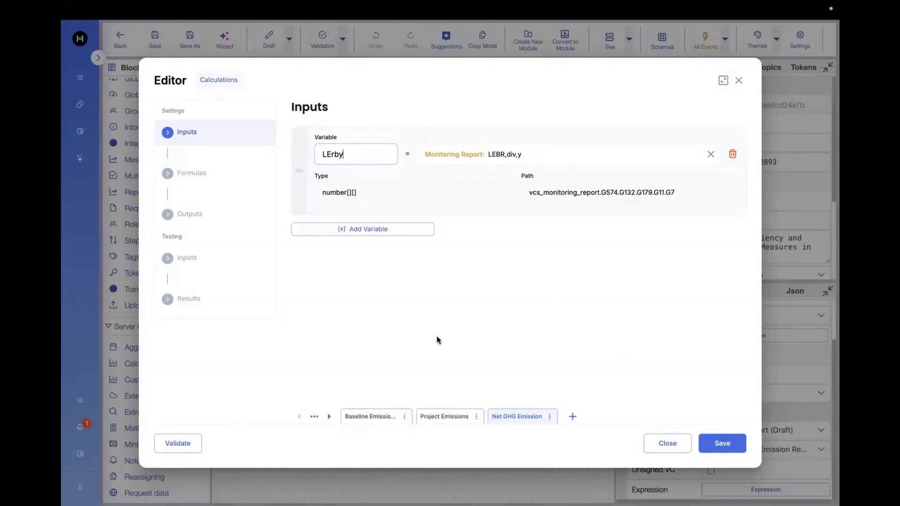
Open the Formulas section and view the EC(k) formula as LaTeX and MathJSON before returning to Formula view.
left_click(221, 175)
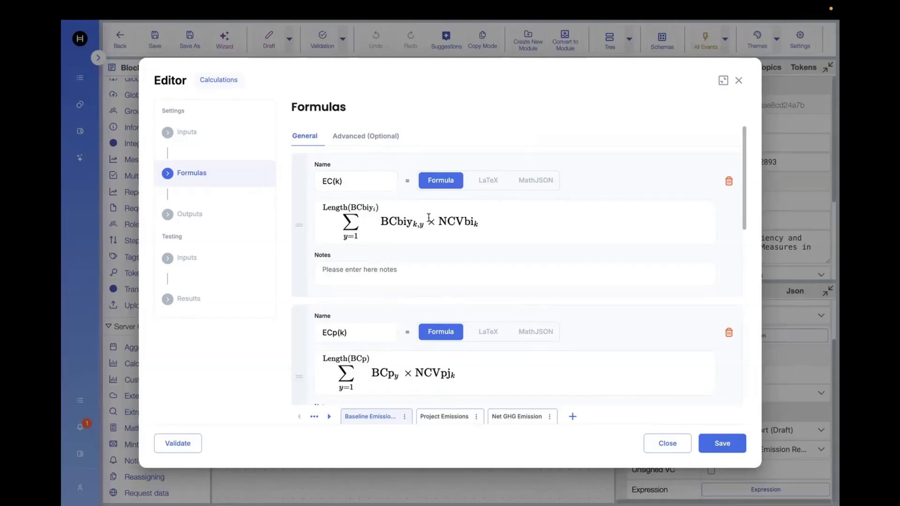
left_click(488, 187)
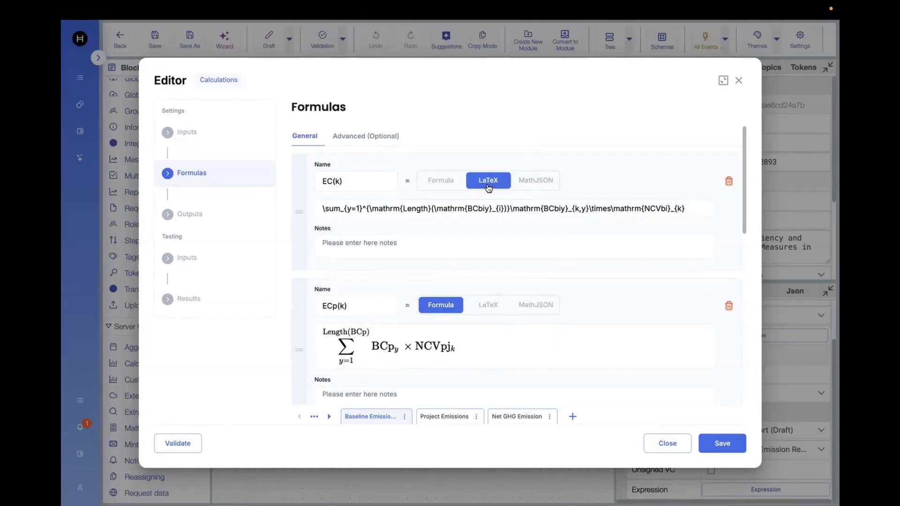
left_click(537, 184)
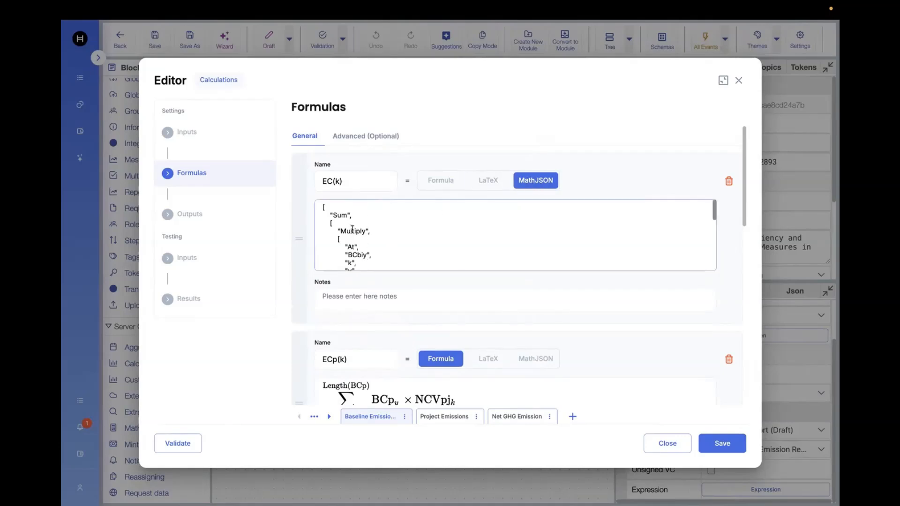
left_click(441, 181)
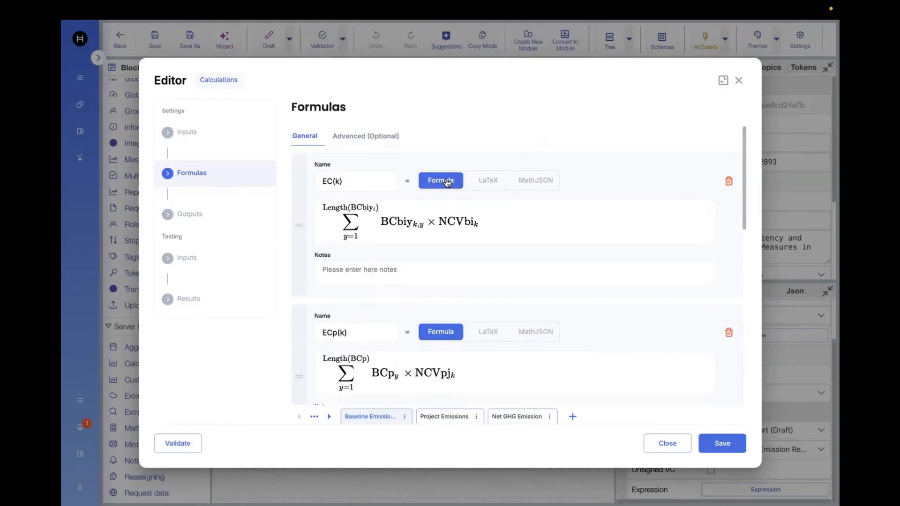
Try adding a new Baseline Emission formula using the math keyboard's 123 and Math layouts, closing the editor without saving.
scroll(383, 311, "down", 2)
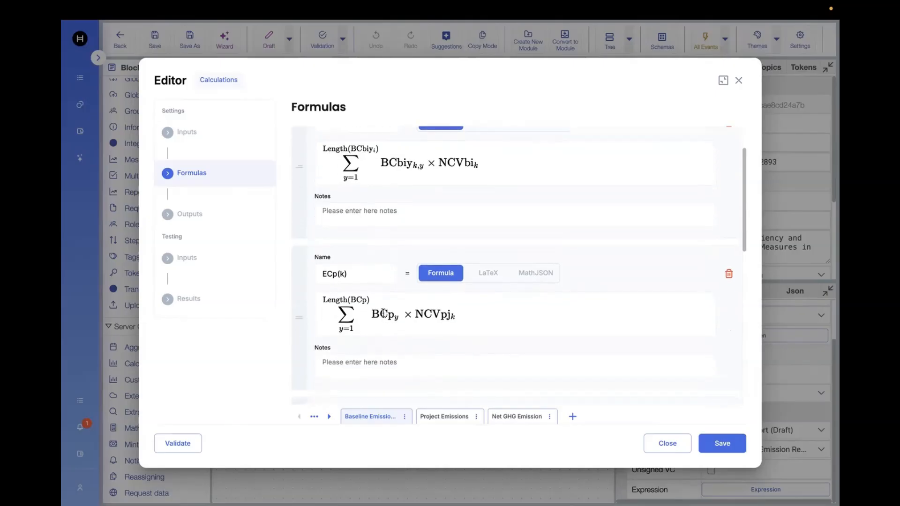
scroll(375, 366, "down", 8)
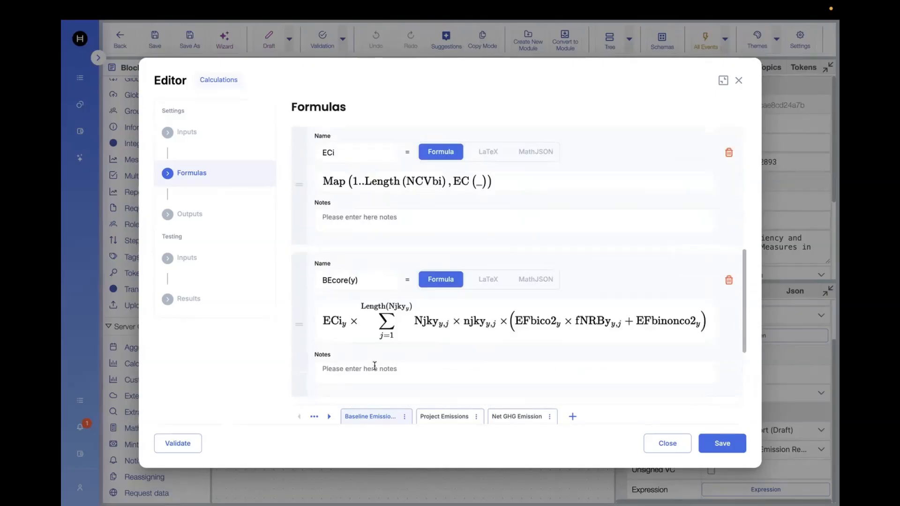
left_click(392, 398)
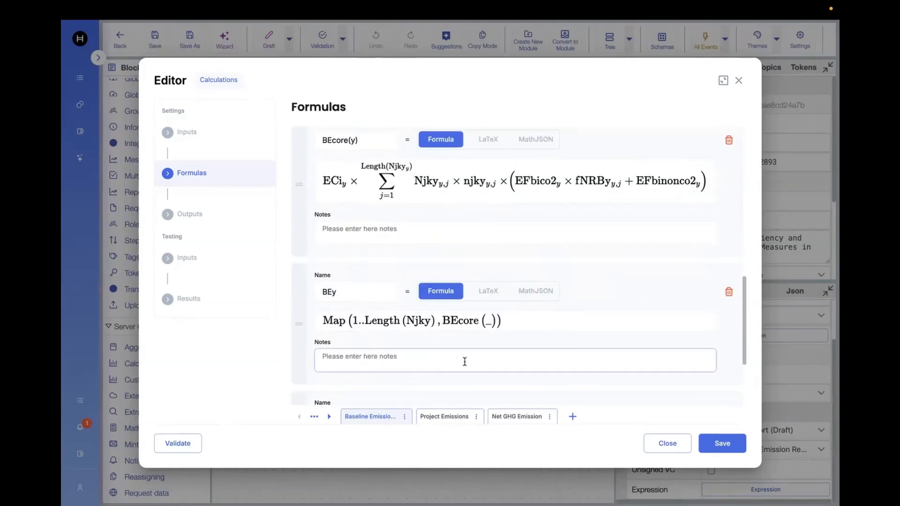
left_click(342, 296)
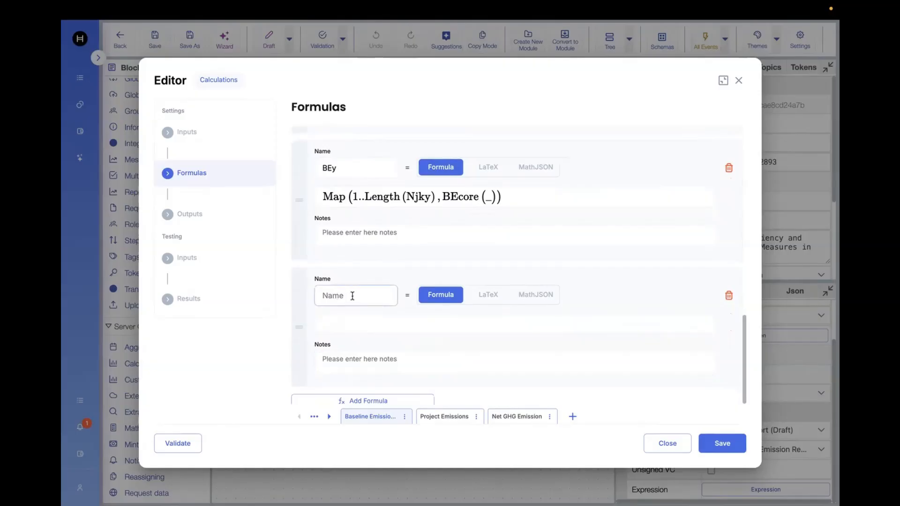
left_click(438, 326)
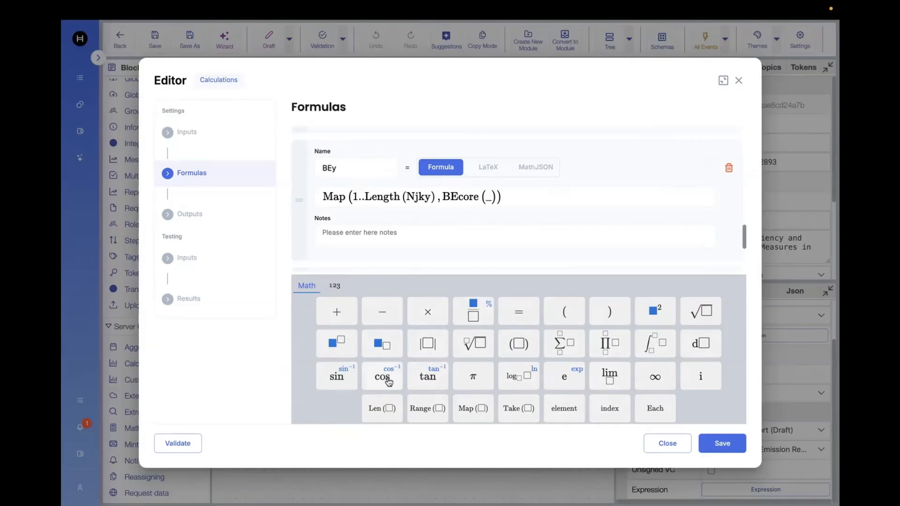
left_click(336, 288)
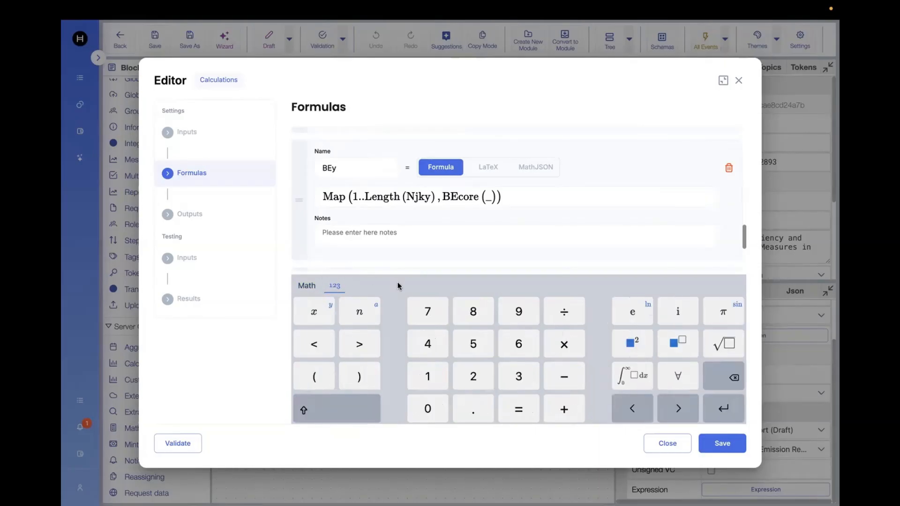
left_click(307, 287)
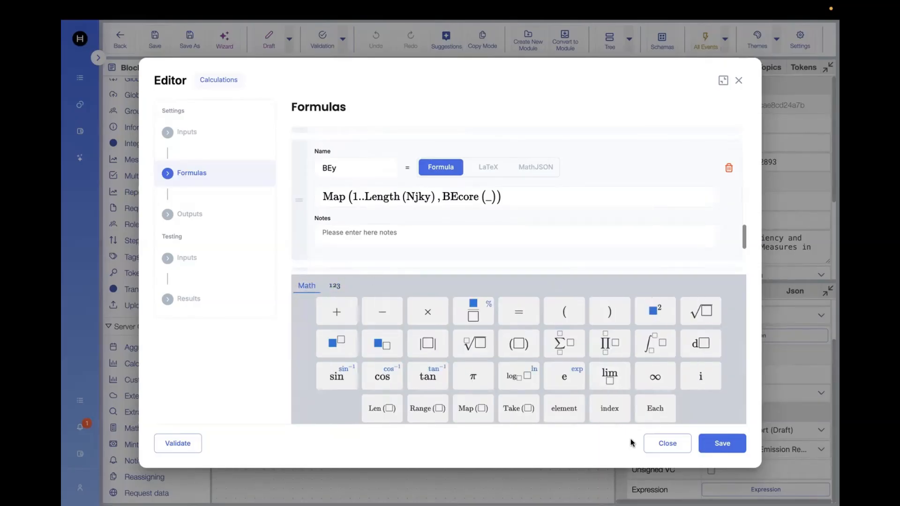
left_click(672, 447)
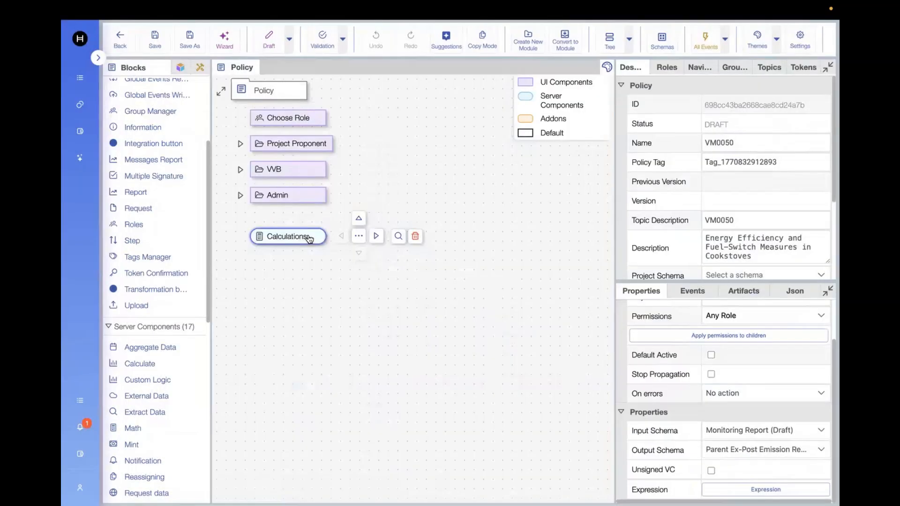
Reopen the Calculations block's expression editor and scroll to the end of the Baseline Emission formulas.
left_click(741, 489)
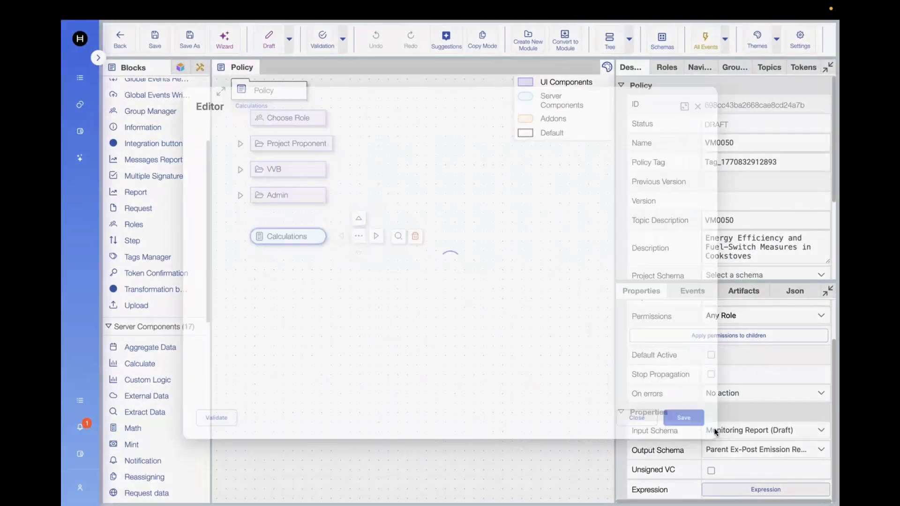
left_click(192, 174)
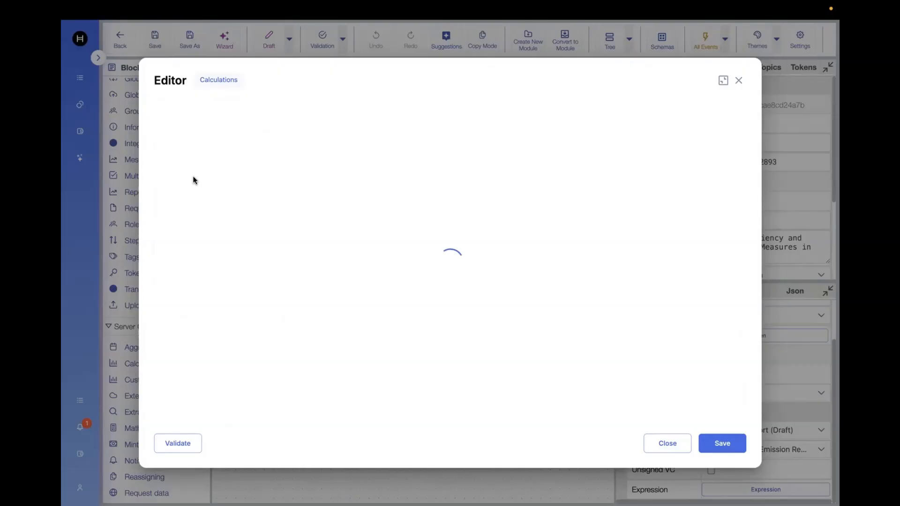
scroll(530, 357, "down", 10)
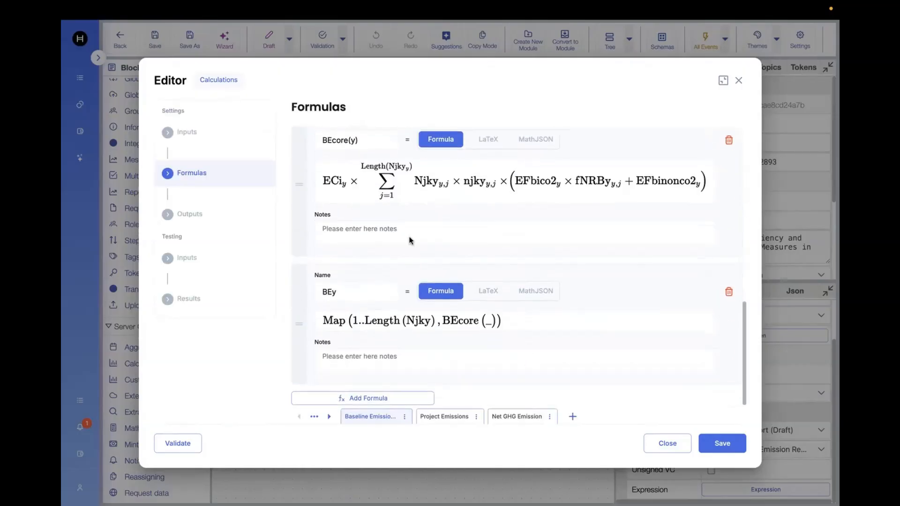
Review the formulas on the Project Emissions and Net GHG Emission tabs, returning to the Baseline Emission tab.
left_click(444, 419)
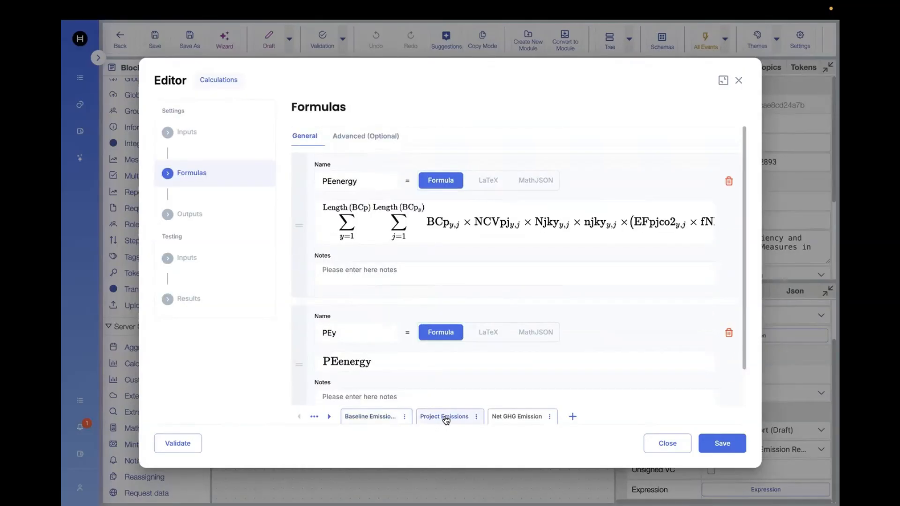
left_click(515, 420)
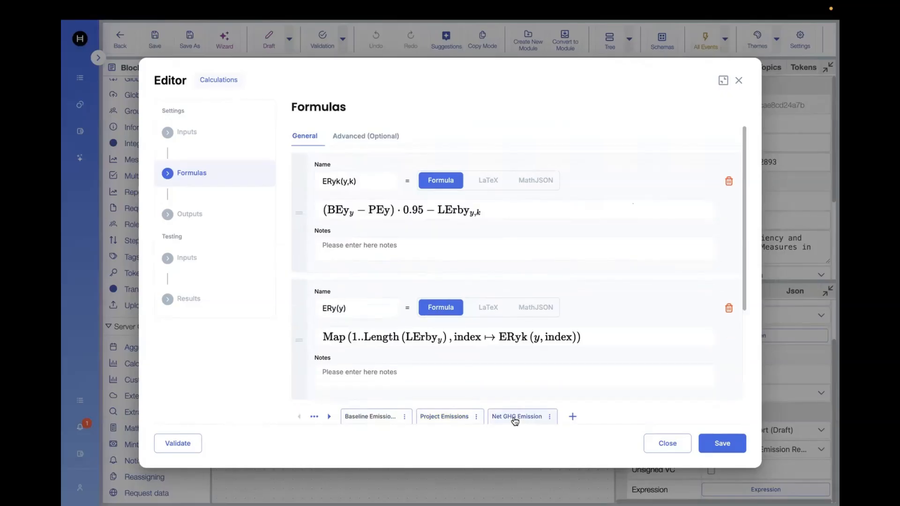
left_click(450, 419)
left_click(373, 417)
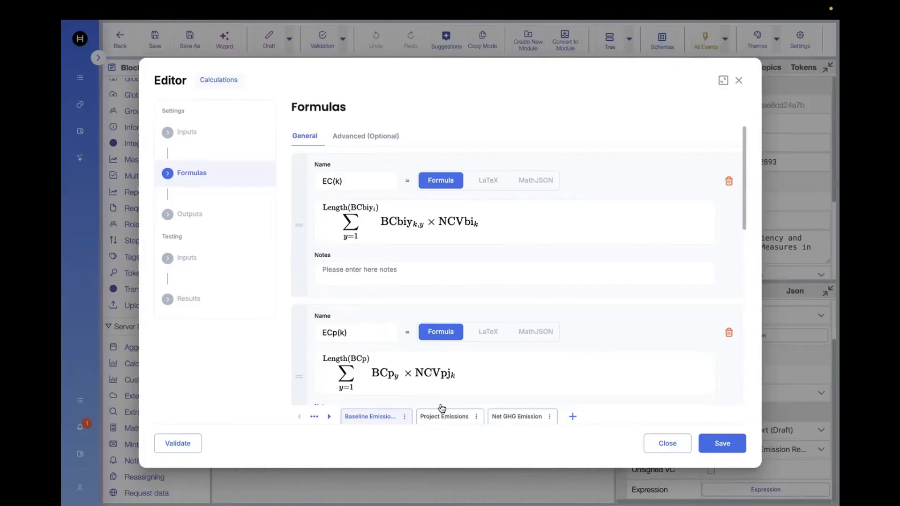
Inspect the Advanced (Optional) formula code, scrolling through it, before returning to the General formulas.
left_click(382, 139)
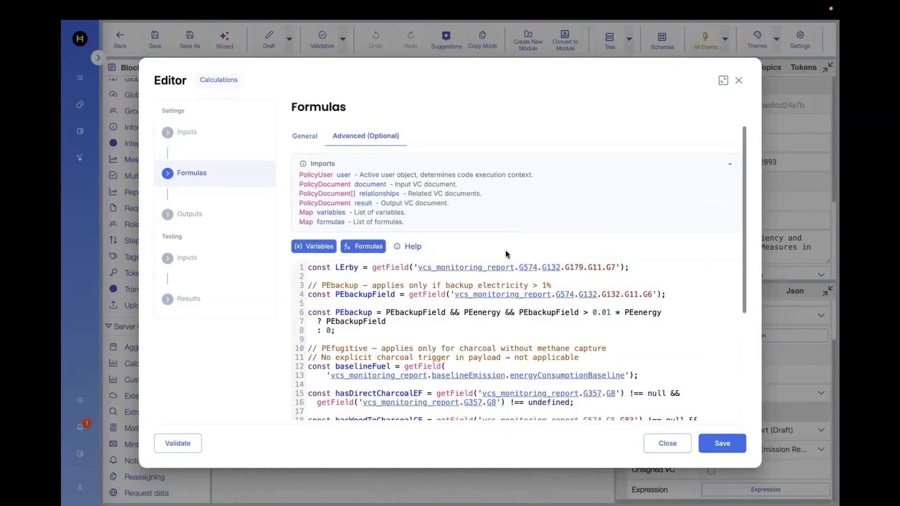
scroll(446, 345, "down", 1)
scroll(446, 345, "up", 1)
scroll(447, 345, "down", 5)
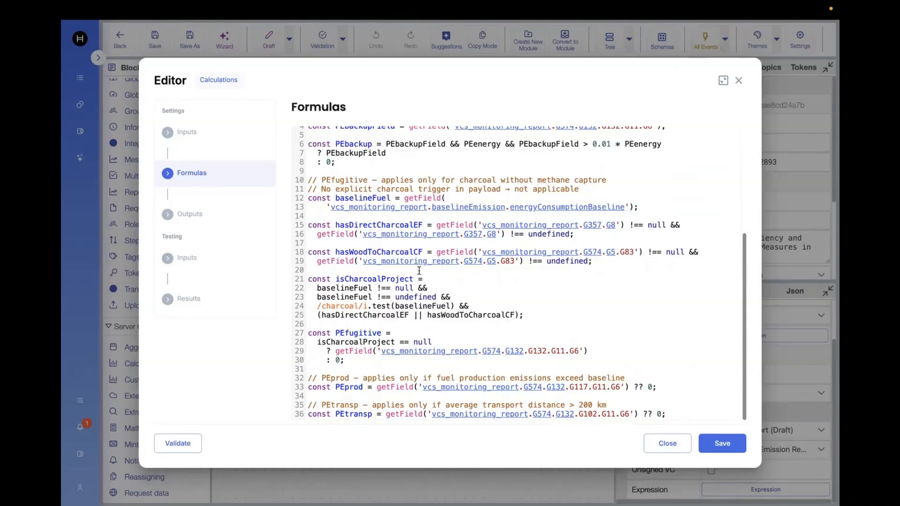
scroll(351, 166, "up", 5)
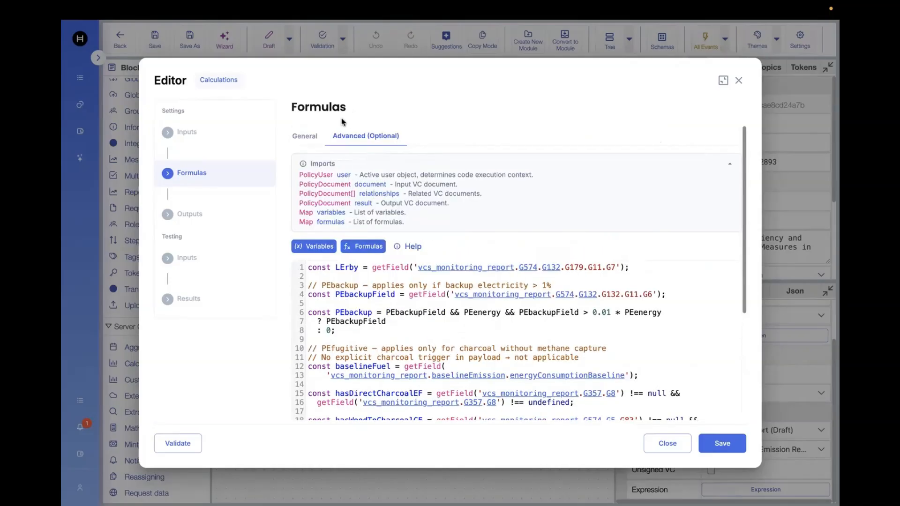
left_click(311, 140)
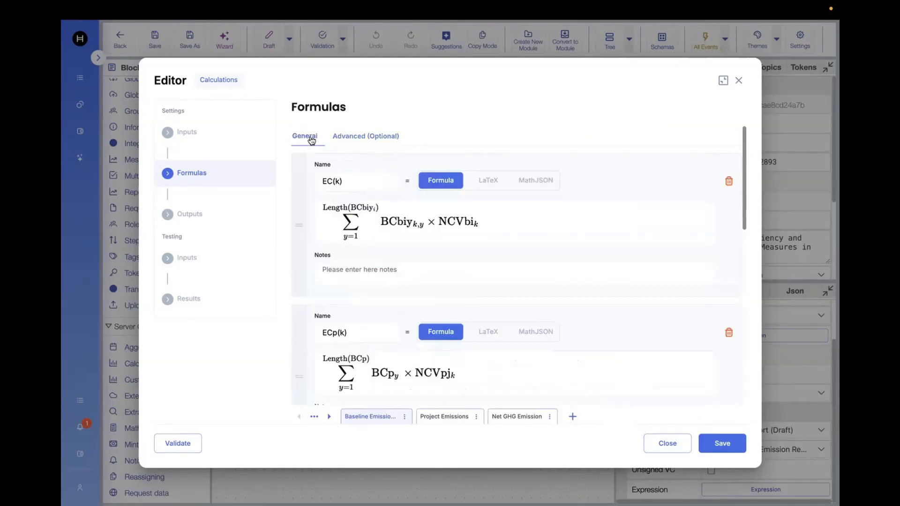
Review the Outputs mapping and open the Testing Inputs section.
left_click(207, 215)
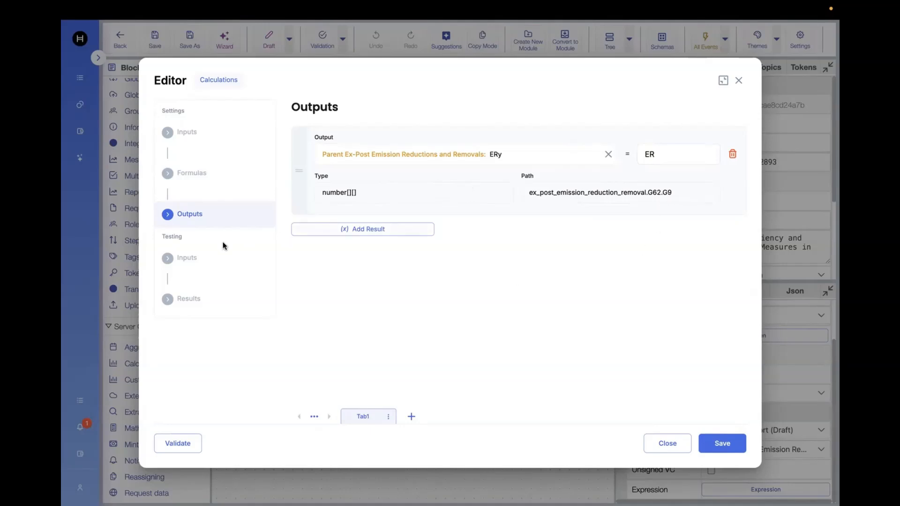
left_click(191, 259)
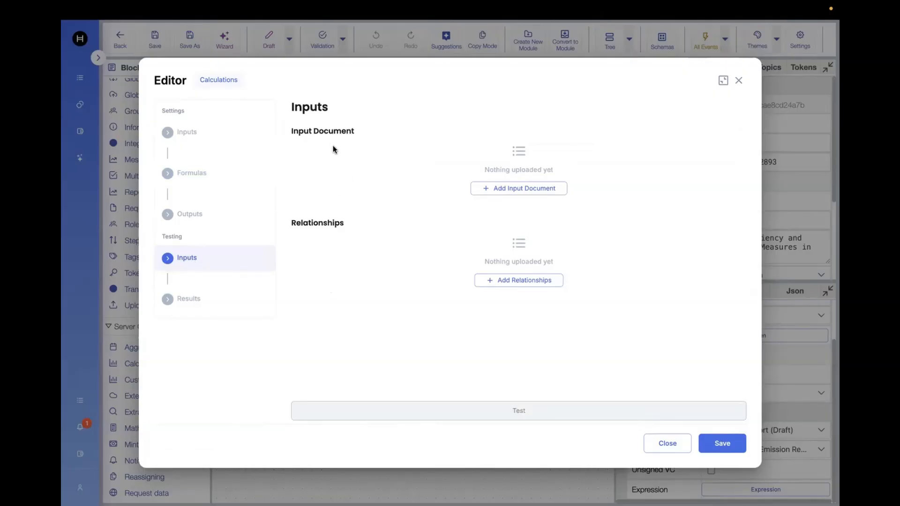
Start adding a testing input document, switching its source from Schema through JSON to File.
left_click(510, 187)
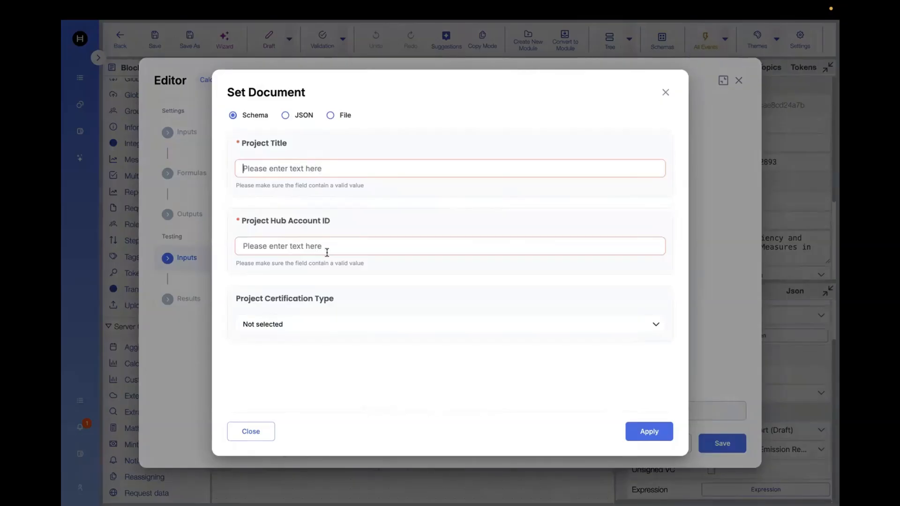
left_click(309, 330)
left_click(309, 331)
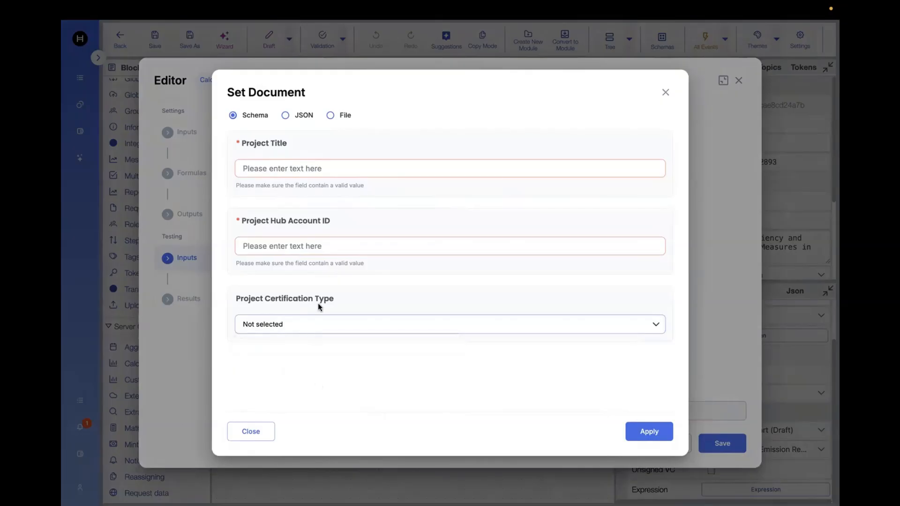
left_click(285, 116)
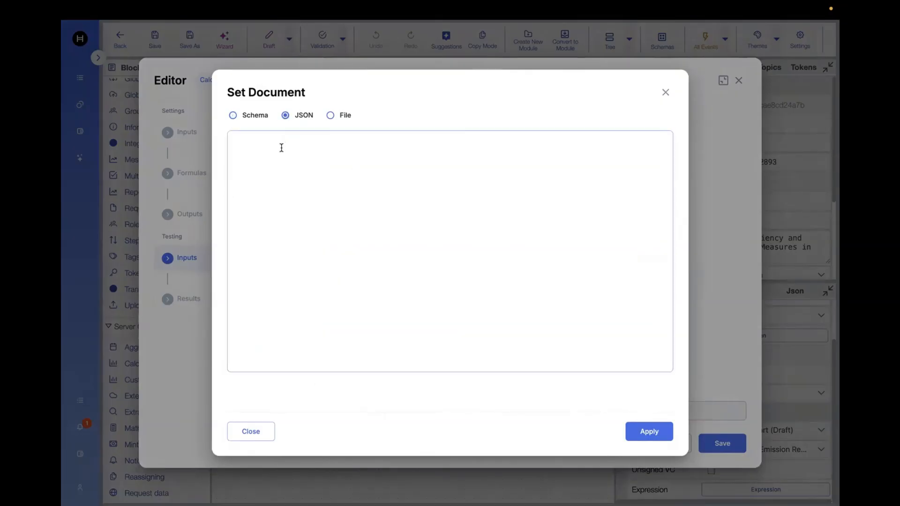
left_click(331, 116)
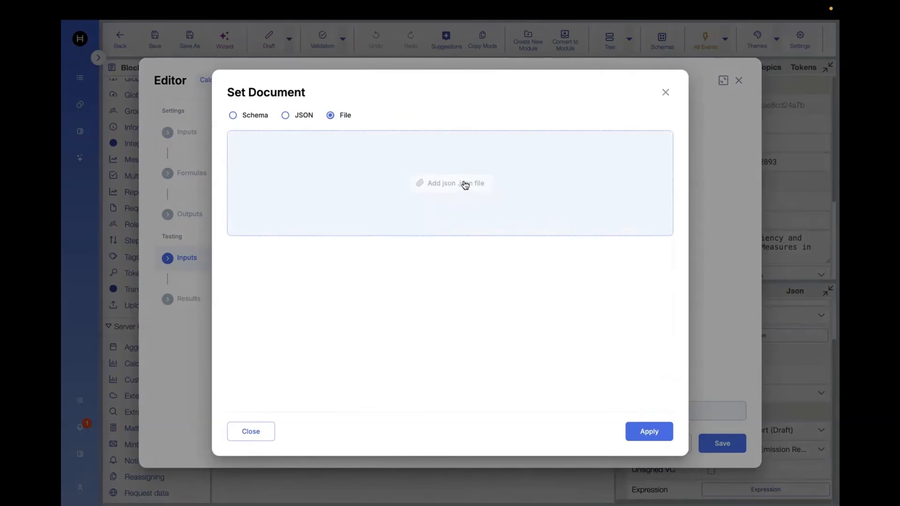
Upload 01_19_vcs_mr_guardian (1).json as the input document, scroll through its contents and apply it.
left_click(464, 183)
scroll(392, 286, "down", 4)
left_click(392, 271)
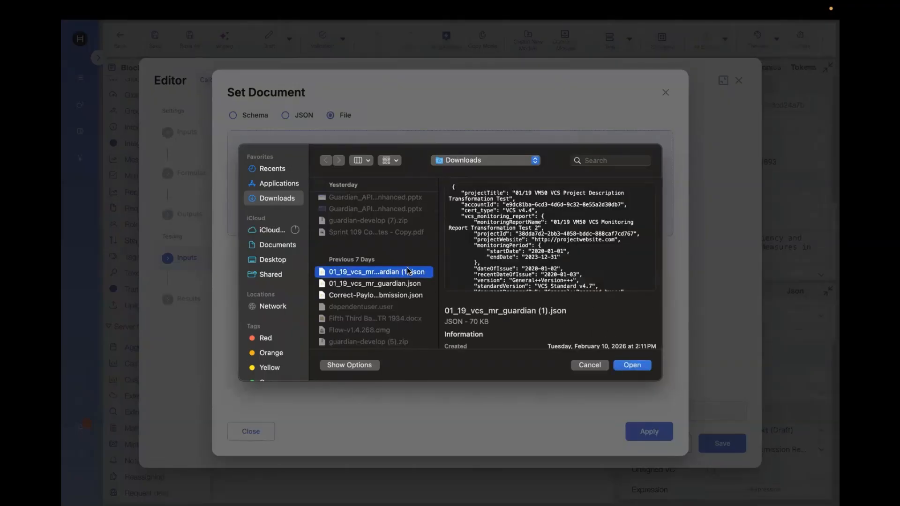
left_click(634, 365)
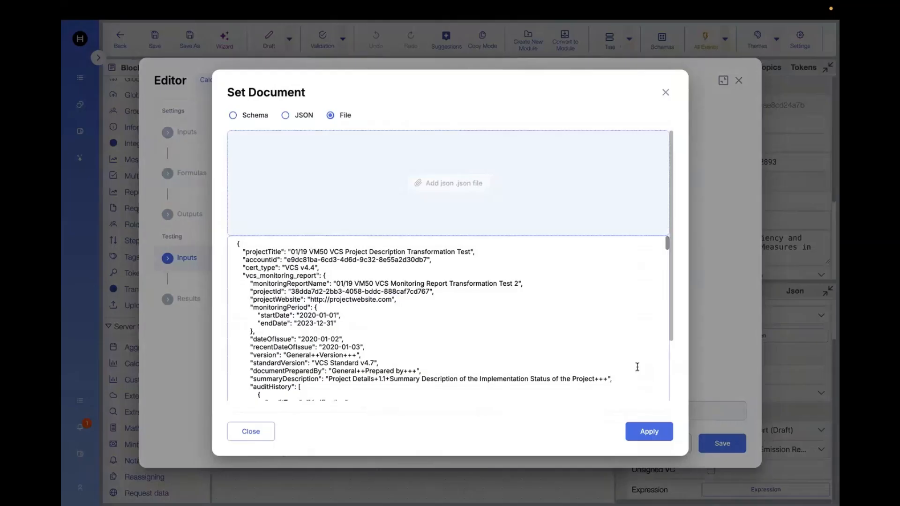
scroll(472, 330, "down", 4)
scroll(472, 330, "up", 4)
scroll(472, 330, "down", 10)
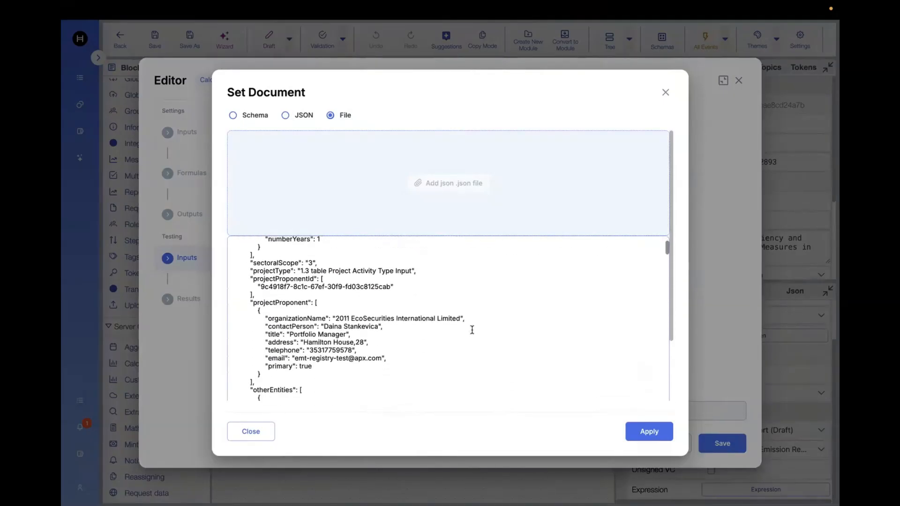
scroll(472, 330, "down", 3)
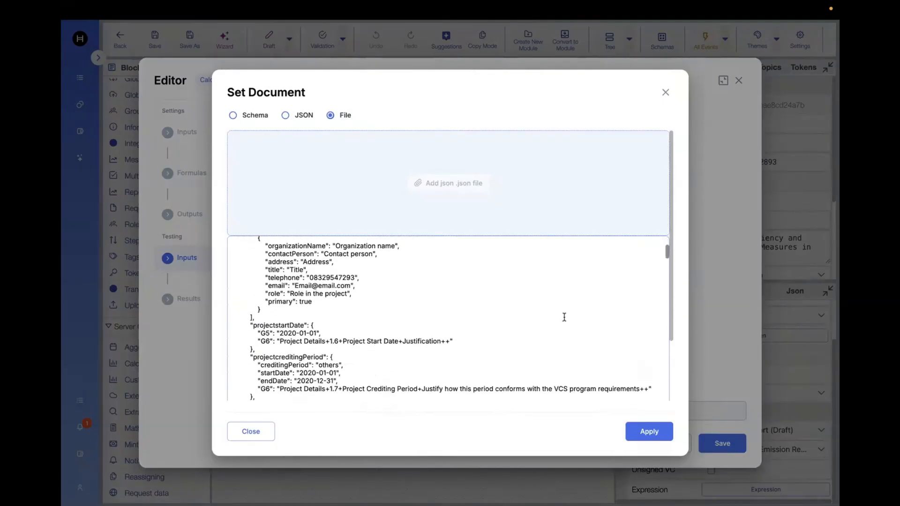
left_click(650, 431)
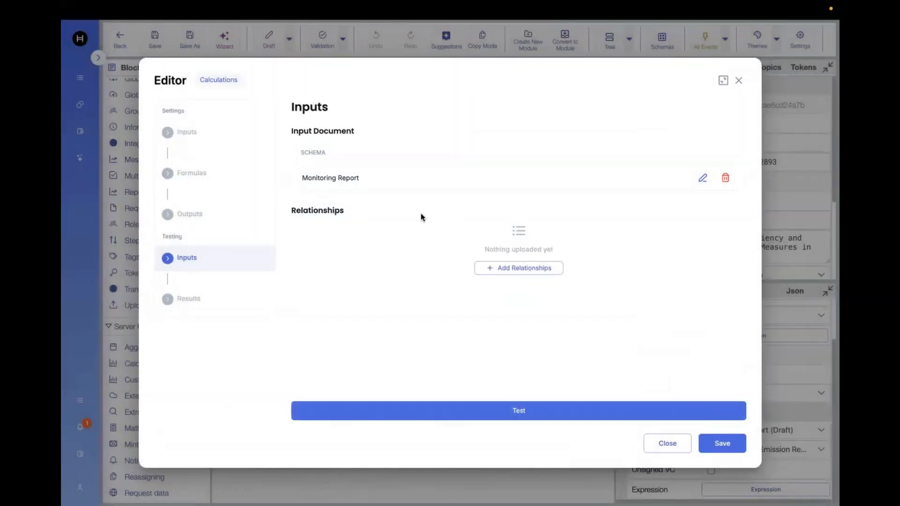
Run the test with the uploaded document, leaving the relationship schema picker without choosing a schema.
left_click(516, 273)
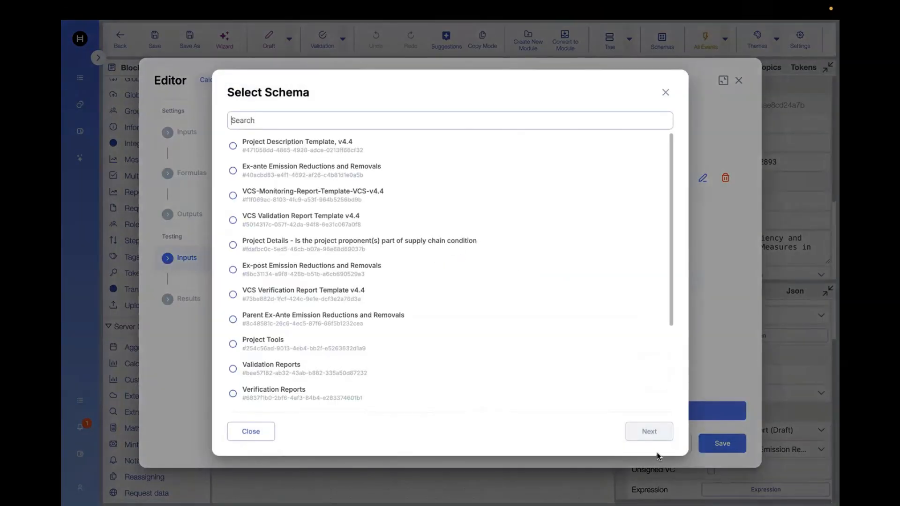
left_click(257, 436)
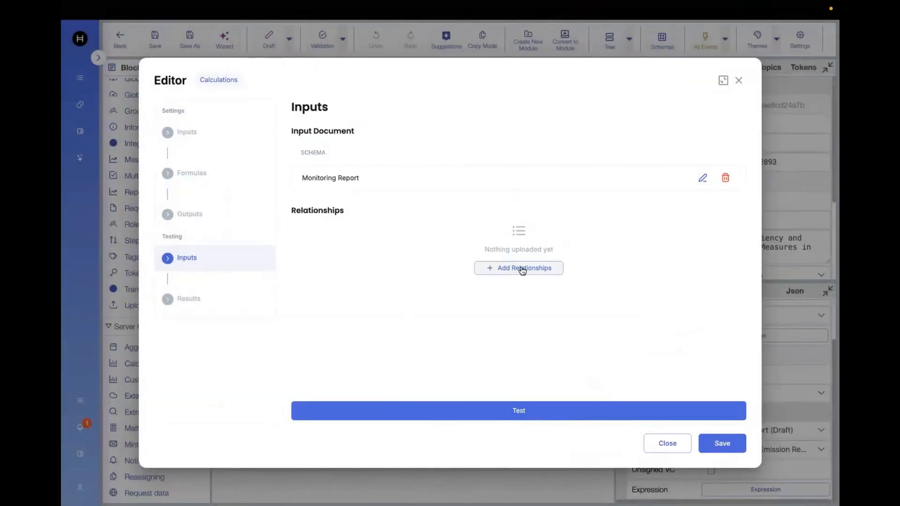
left_click(523, 412)
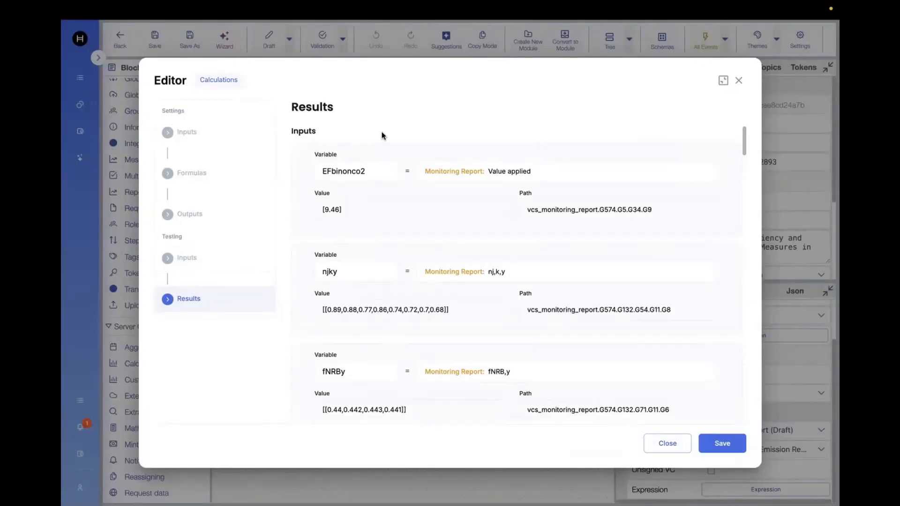
Examine the test Results' input variables with their values and paths.
left_click_drag(370, 171, 322, 168)
left_click_drag(352, 209, 320, 210)
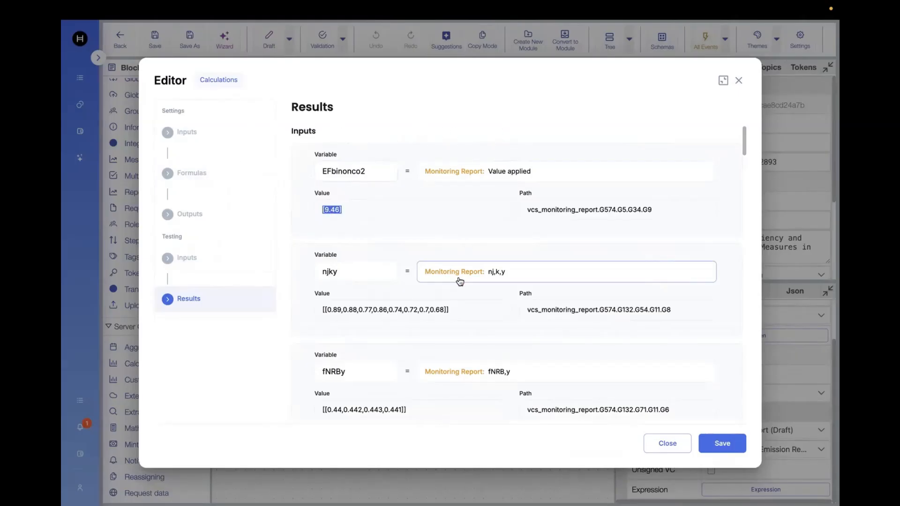
scroll(459, 277, "down", 1)
scroll(374, 157, "up", 1)
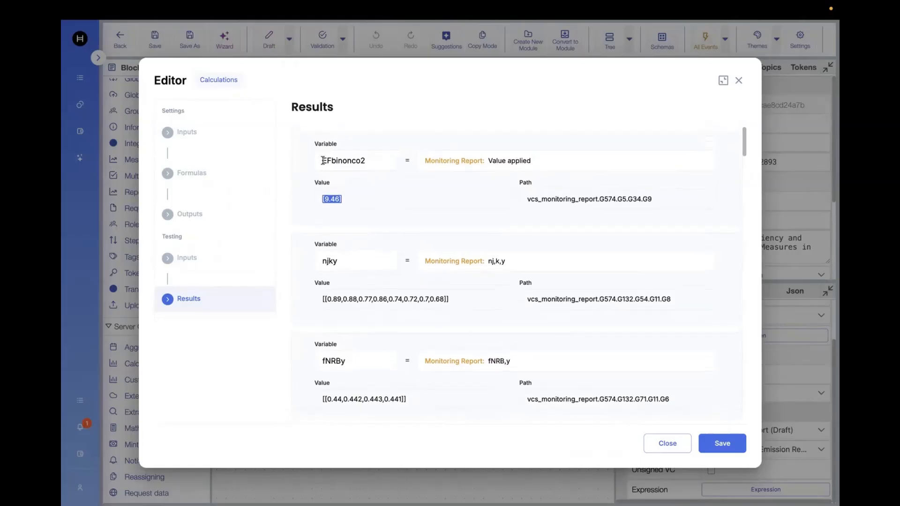
left_click_drag(323, 160, 369, 161)
left_click_drag(345, 199, 322, 198)
scroll(505, 284, "down", 2)
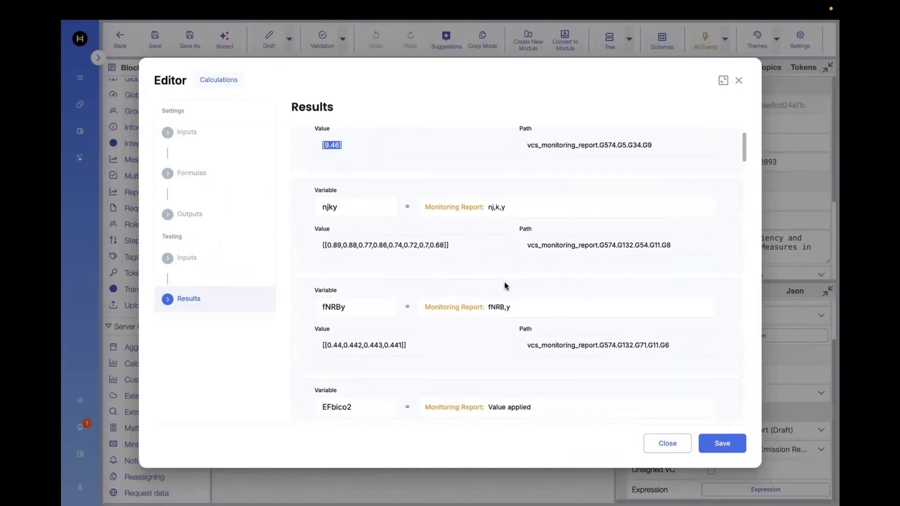
Scroll through the remaining input variables and the formulas listed in the test Results.
left_click_drag(321, 190, 341, 190)
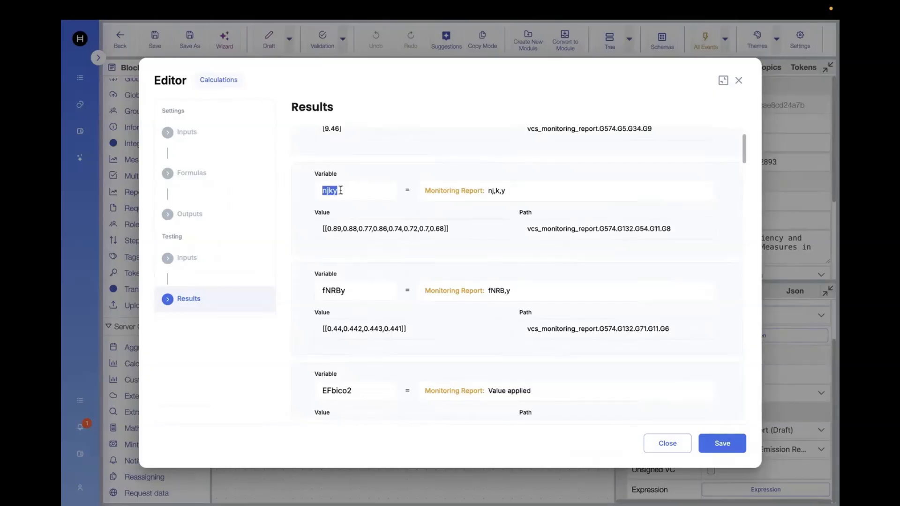
left_click(442, 229)
scroll(394, 300, "down", 4)
scroll(395, 300, "down", 15)
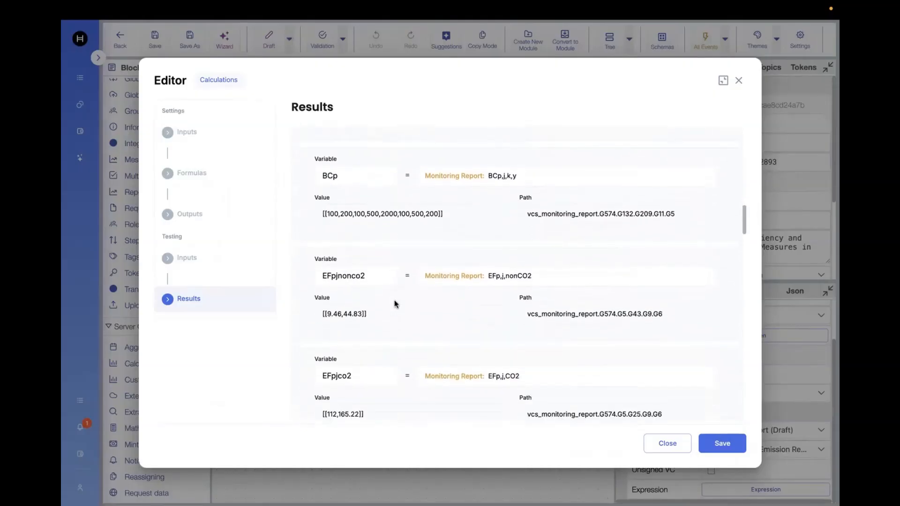
scroll(395, 300, "down", 3)
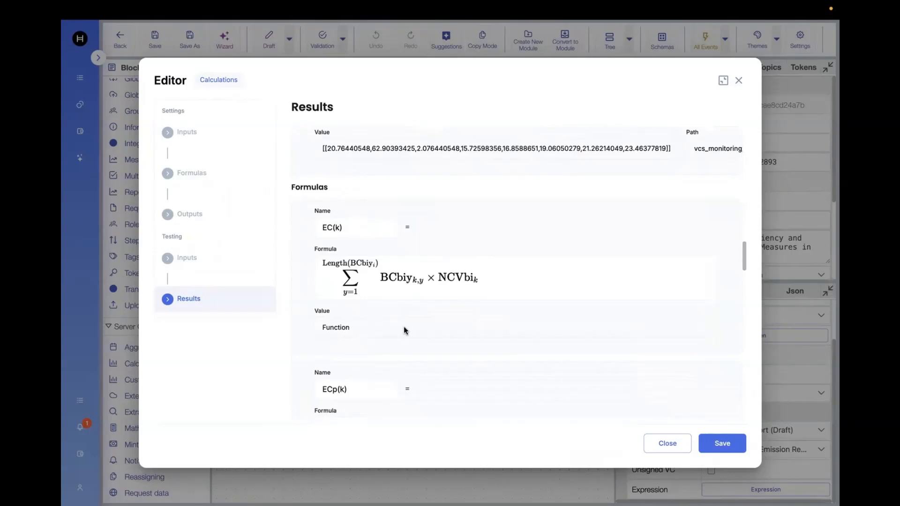
scroll(403, 326, "down", 15)
scroll(404, 326, "down", 10)
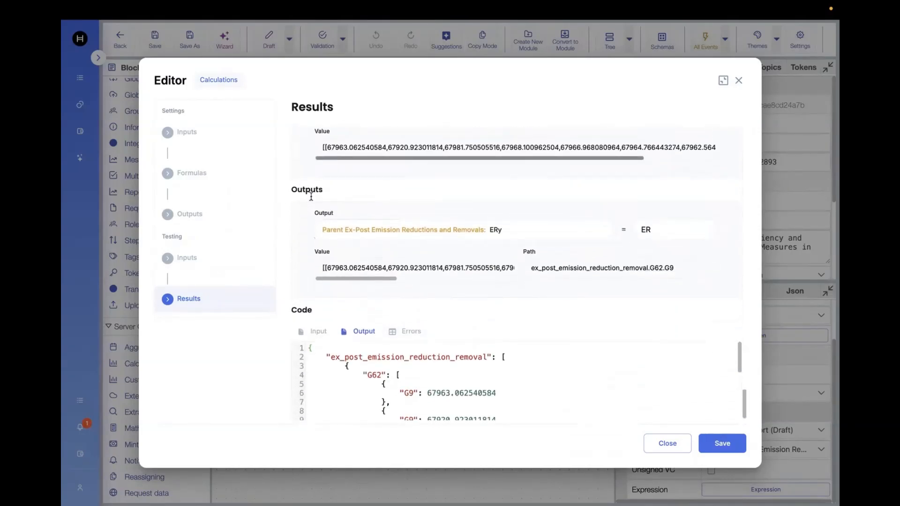
Examine the ERy output value and the generated output JSON code in the test Results.
left_click_drag(327, 266, 455, 279)
scroll(533, 353, "down", 2)
scroll(532, 354, "up", 2)
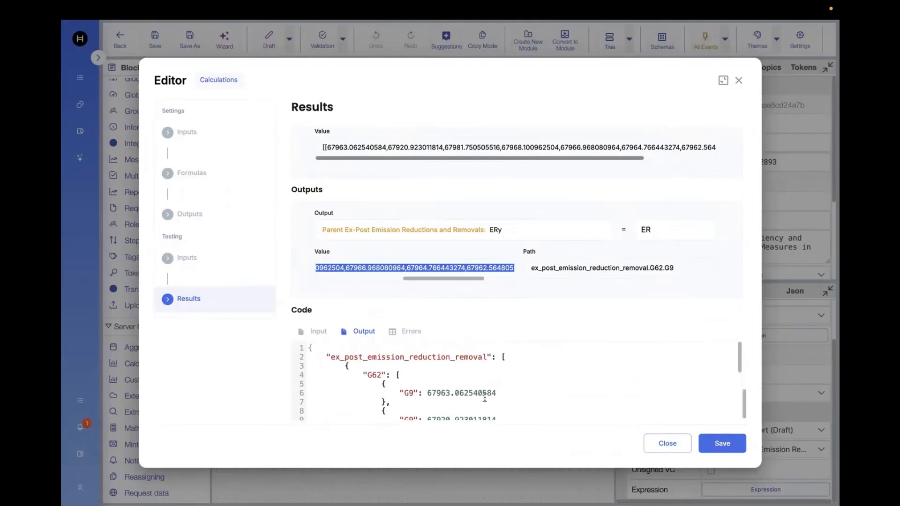
scroll(483, 398, "down", 1)
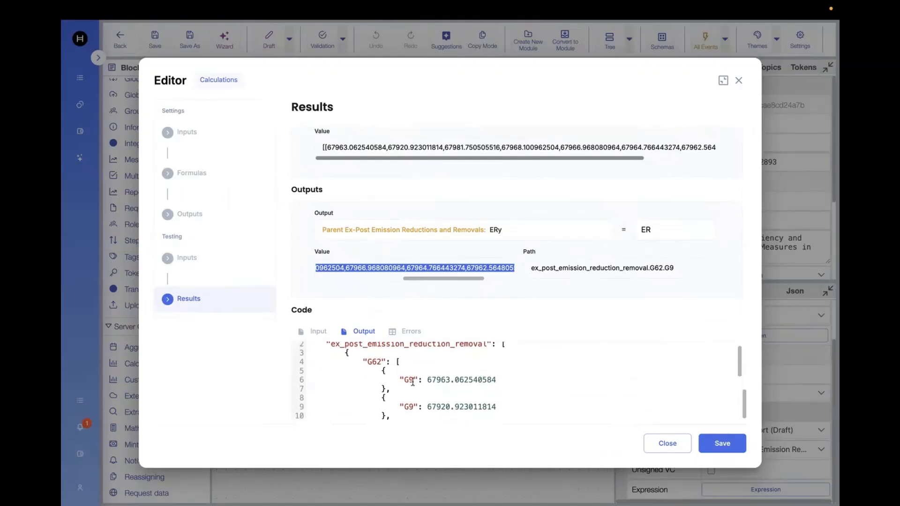
left_click_drag(426, 379, 449, 380)
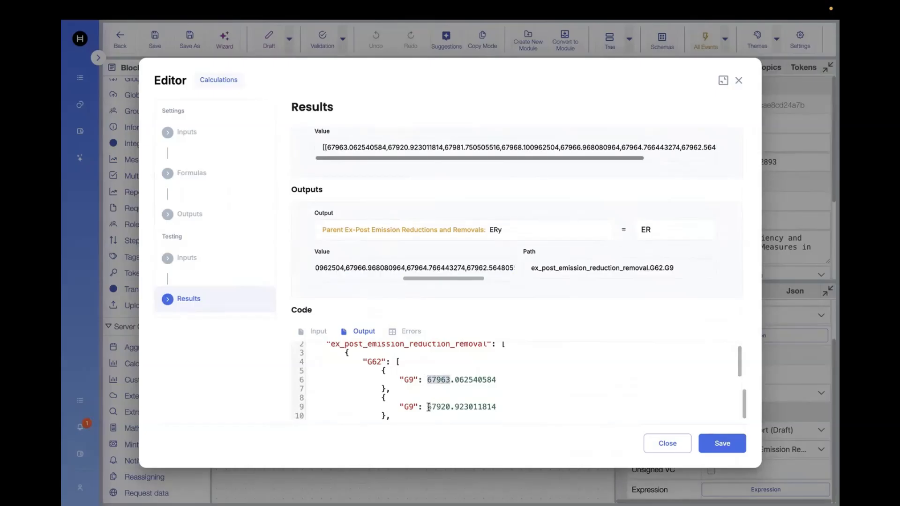
scroll(463, 411, "down", 3)
scroll(463, 411, "down", 1)
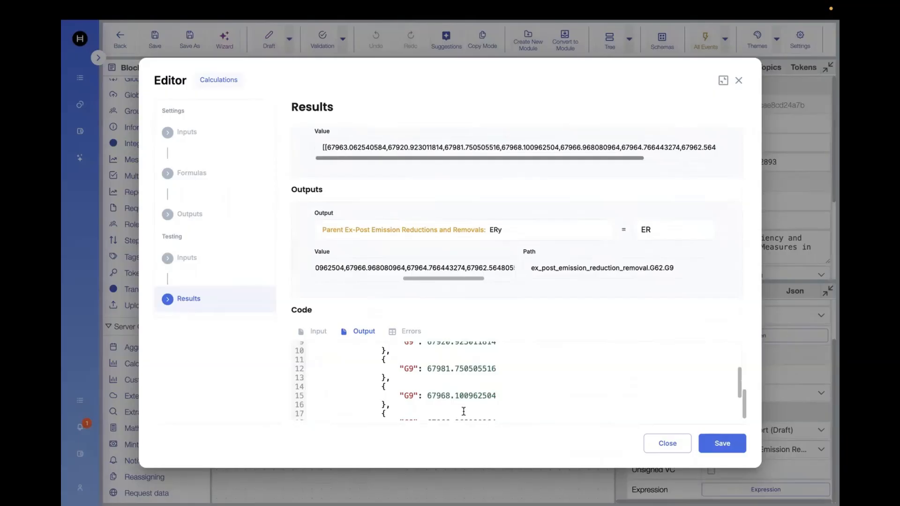
scroll(455, 391, "down", 4)
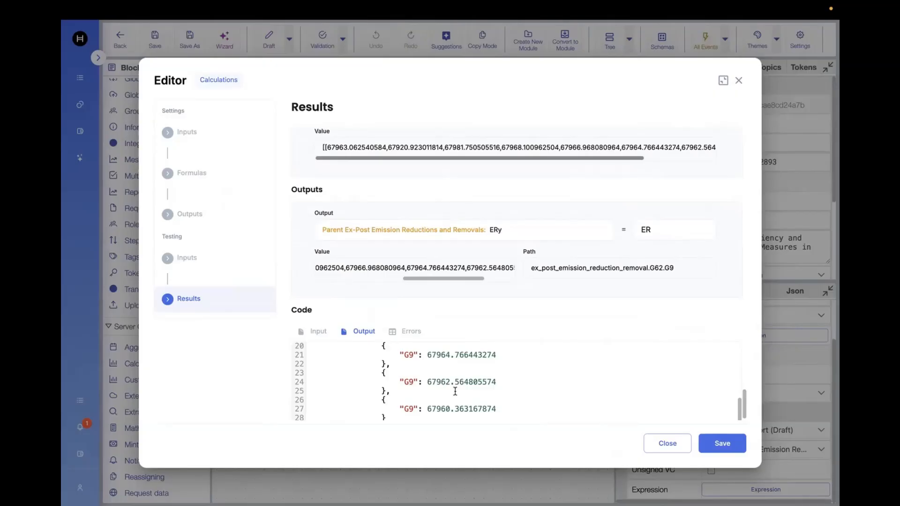
Save the Calculations expression and go back to the policy list.
left_click(725, 445)
mouse_move(159, 50)
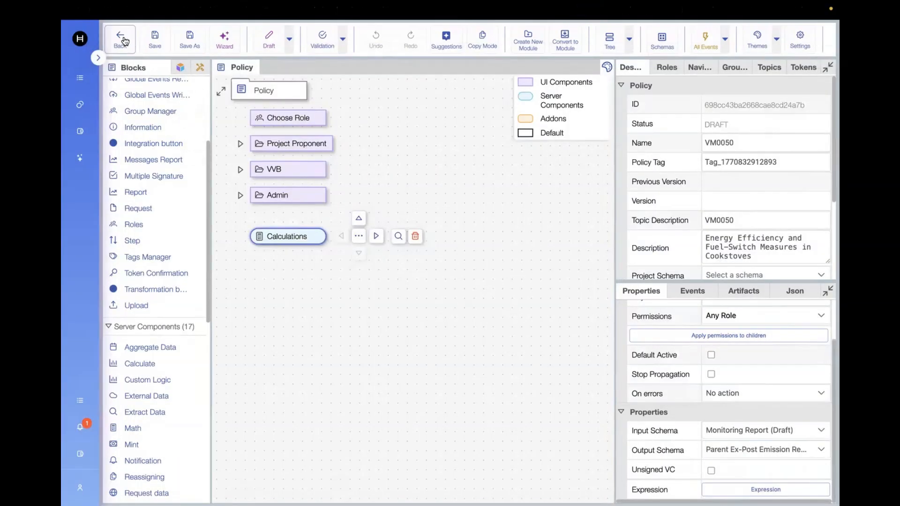
left_click(122, 40)
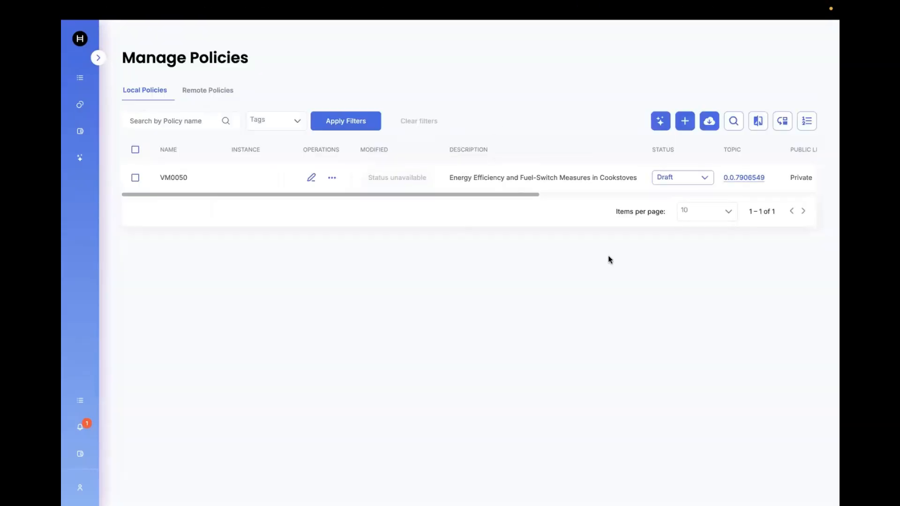
Publish the VM0050 policy as version 1.0.0, clearing the Record policy actions option.
left_click(704, 178)
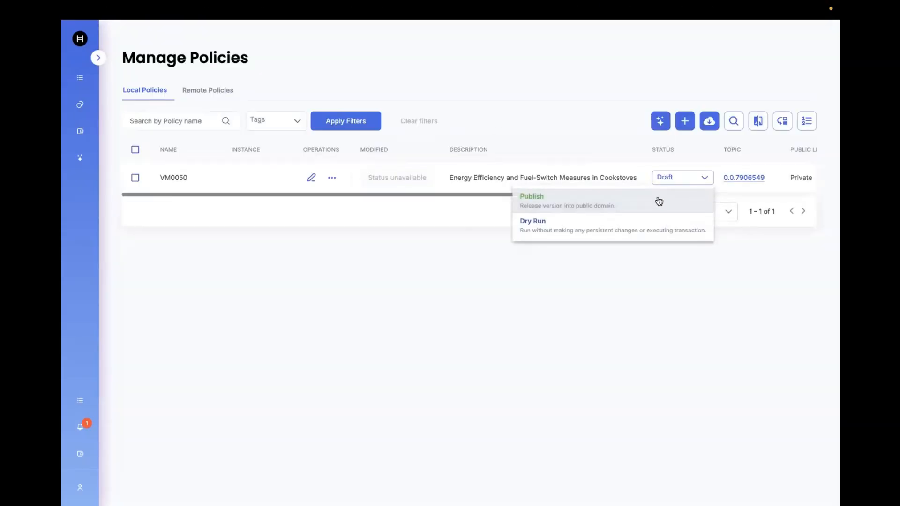
left_click(628, 205)
type("1.0.0")
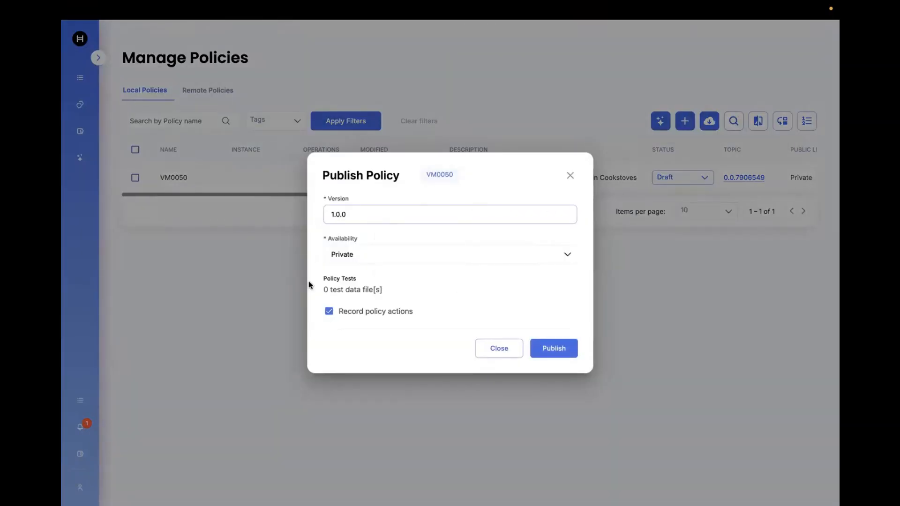
left_click(329, 311)
left_click(566, 350)
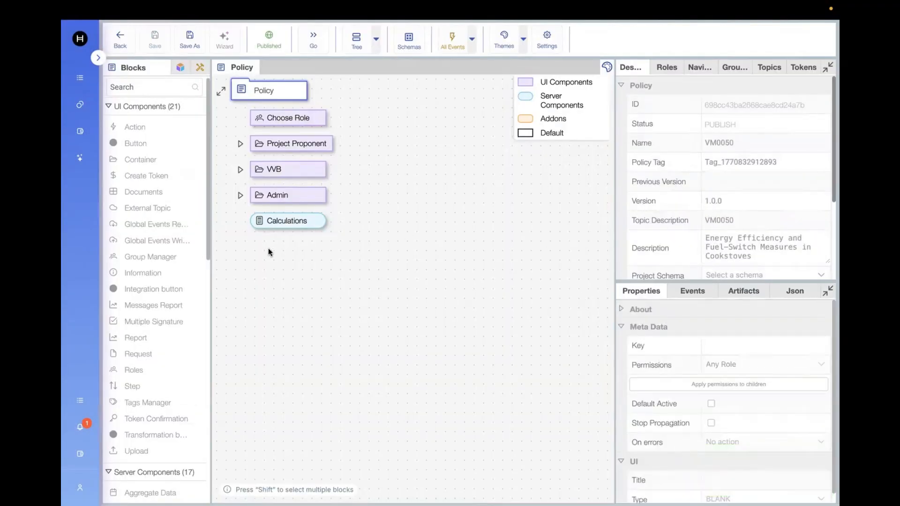
Open the published VM0050 formula from Manage Formulas and browse its Overview, Edit Formula and Attach Files sections.
mouse_move(63, 133)
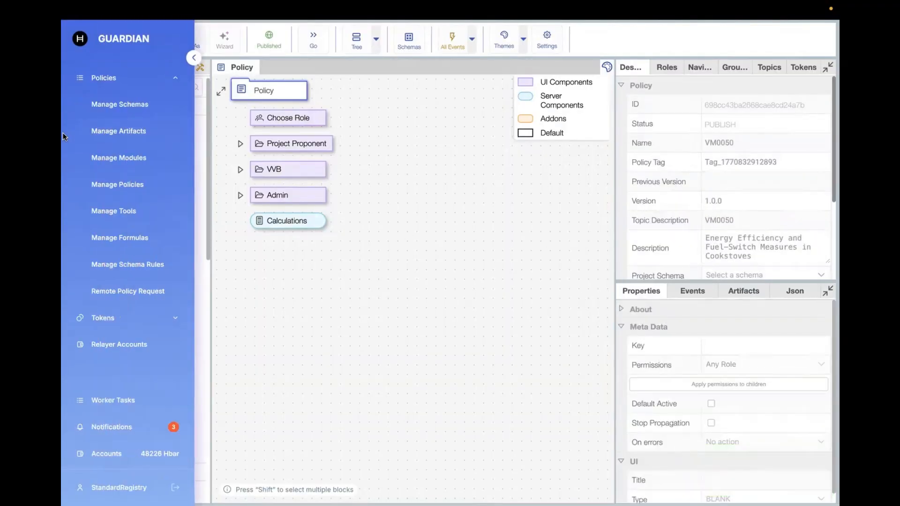
left_click(145, 240)
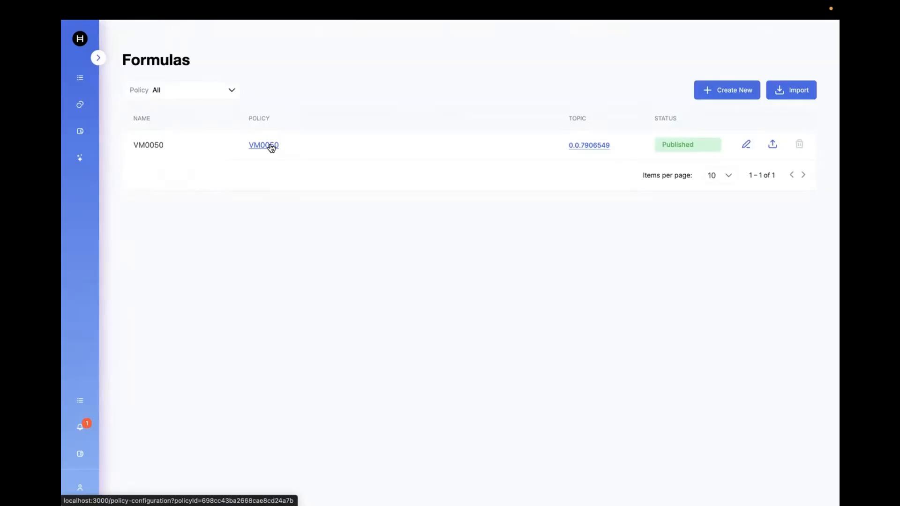
left_click(746, 145)
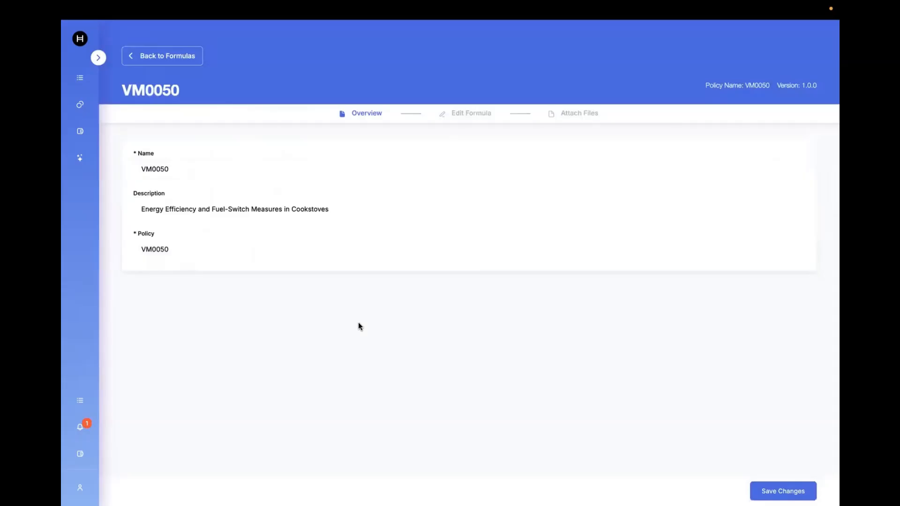
left_click(473, 113)
scroll(224, 420, "down", 2)
scroll(224, 420, "up", 2)
left_click(576, 114)
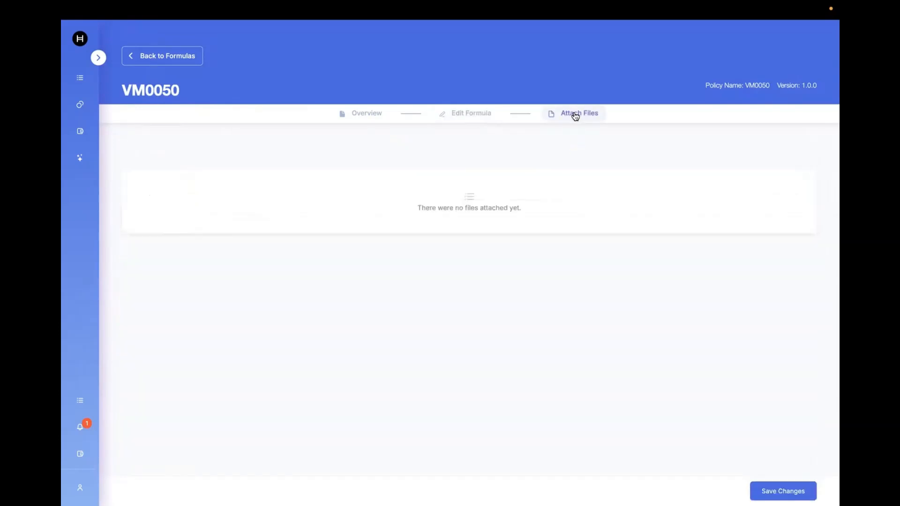
left_click(371, 117)
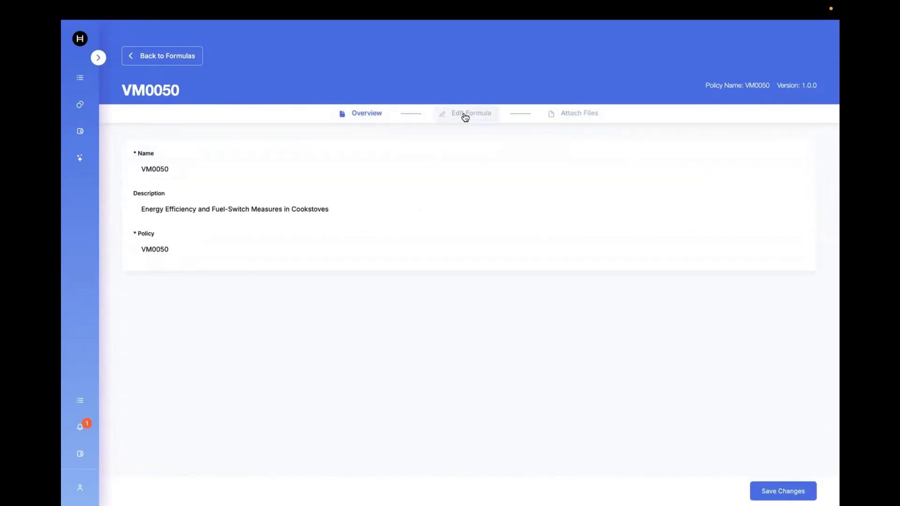
left_click(468, 115)
scroll(276, 369, "down", 2)
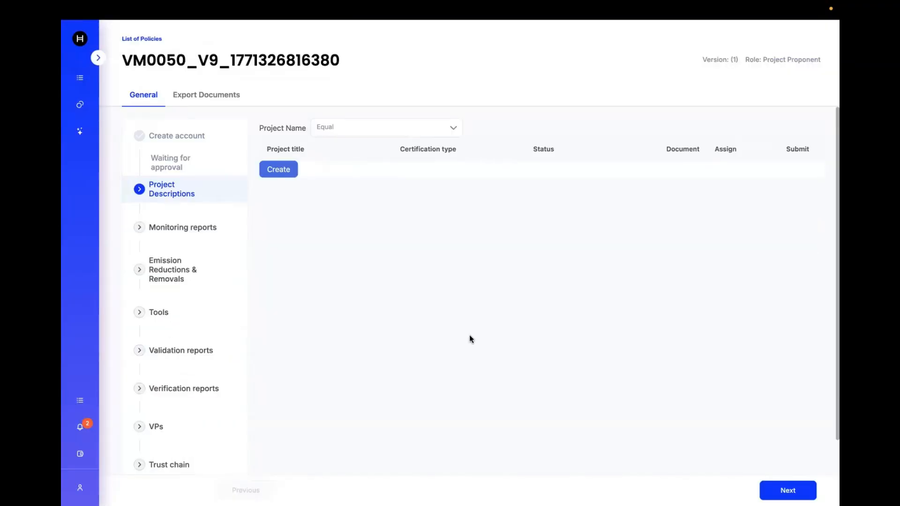
Start creating a new project description, declining to restore the autosave.
left_click(277, 169)
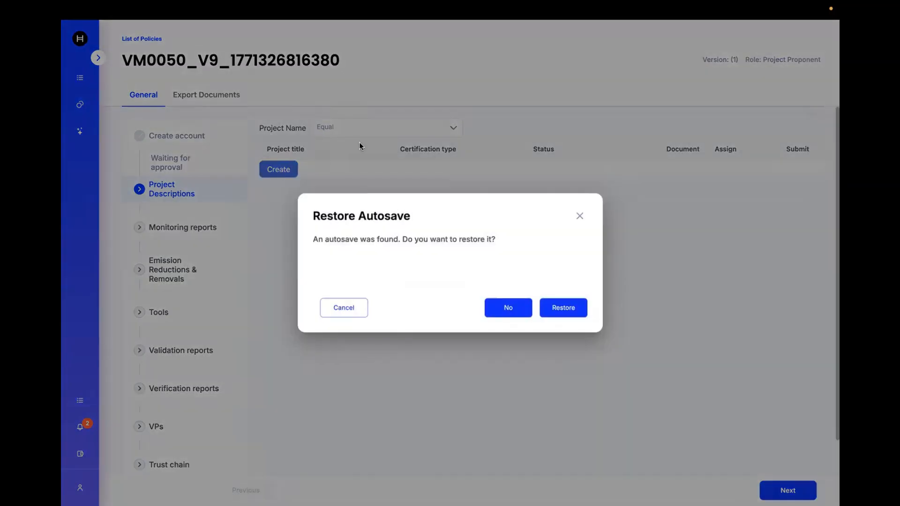
left_click(501, 311)
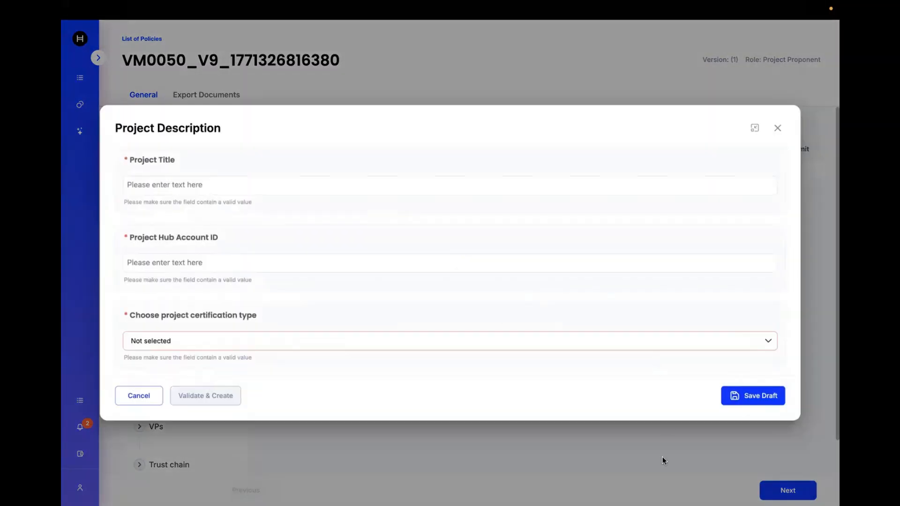
mouse_move(651, 504)
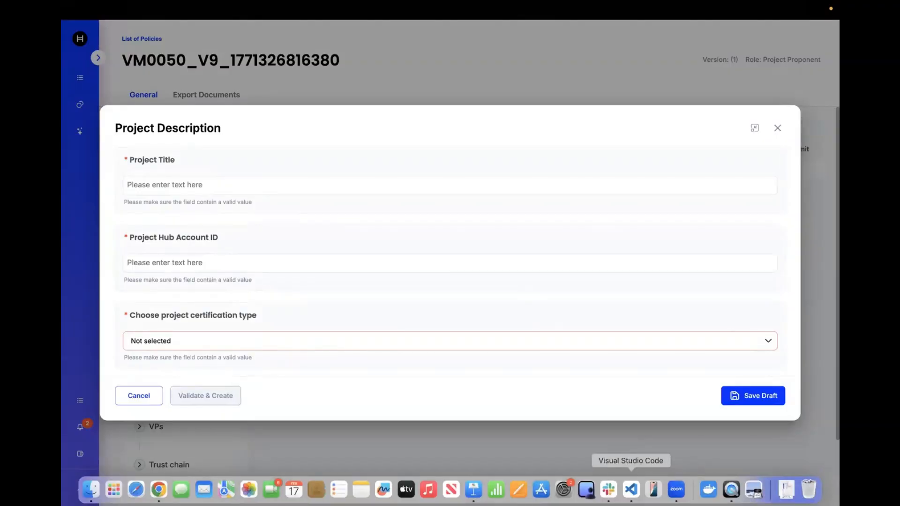
Switch to Visual Studio Code and select the whole 01_12_vcs_pd_guardian (1) (3) (4).json prefill script.
left_click(631, 489)
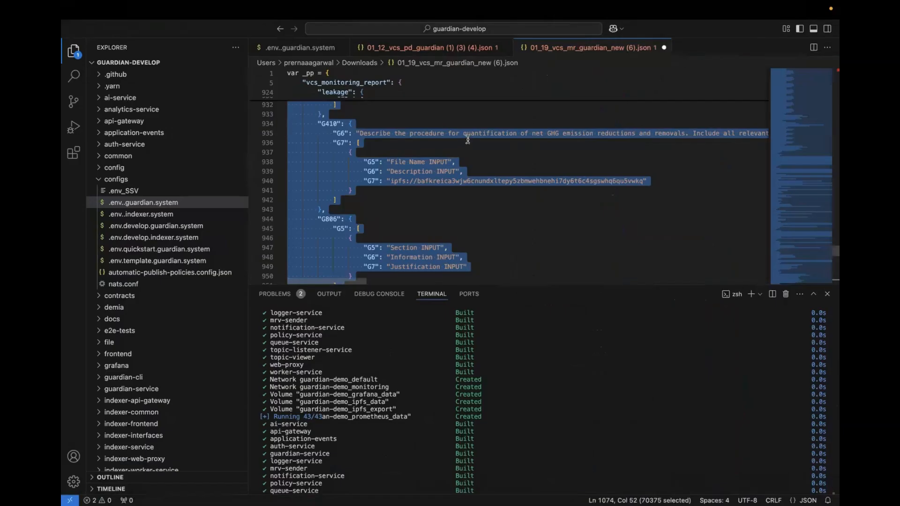
left_click(478, 136)
left_click(411, 133)
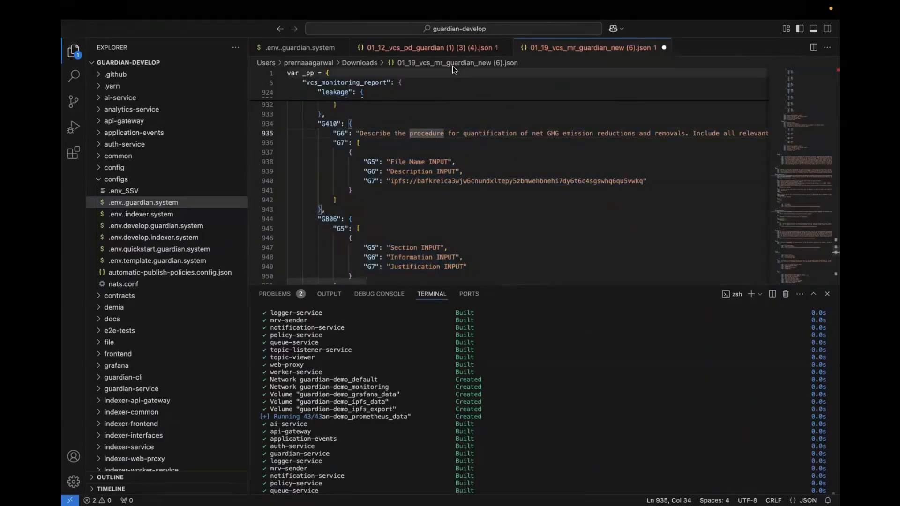
left_click(451, 46)
left_click(362, 83)
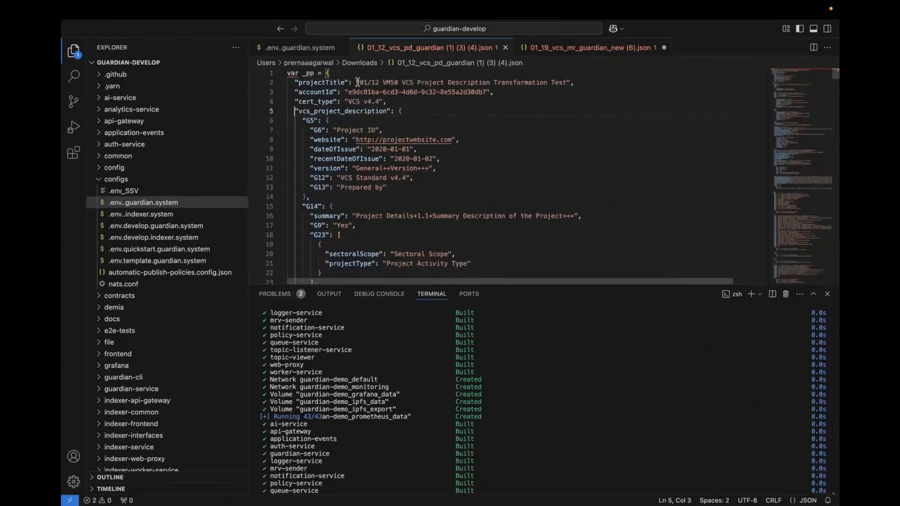
key("super+a")
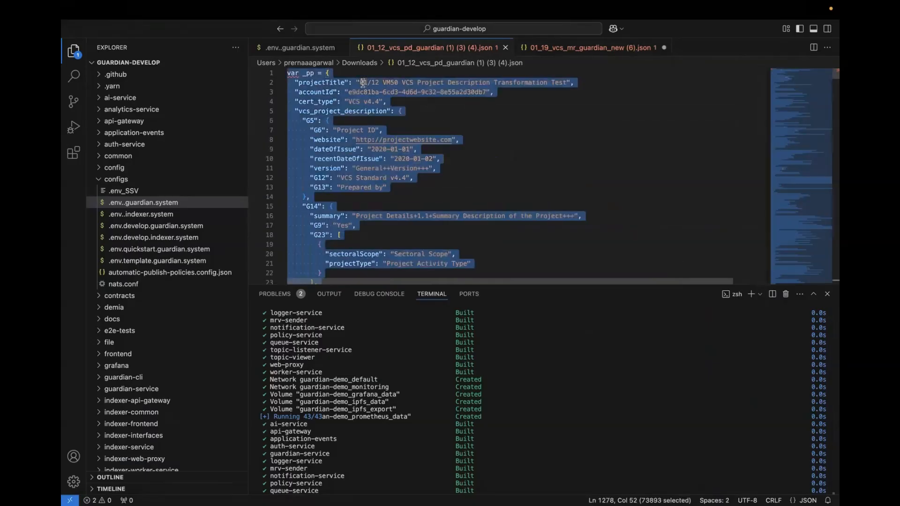
Paste and run the copied script in the browser's developer console to prefill the project description form.
left_click(159, 490)
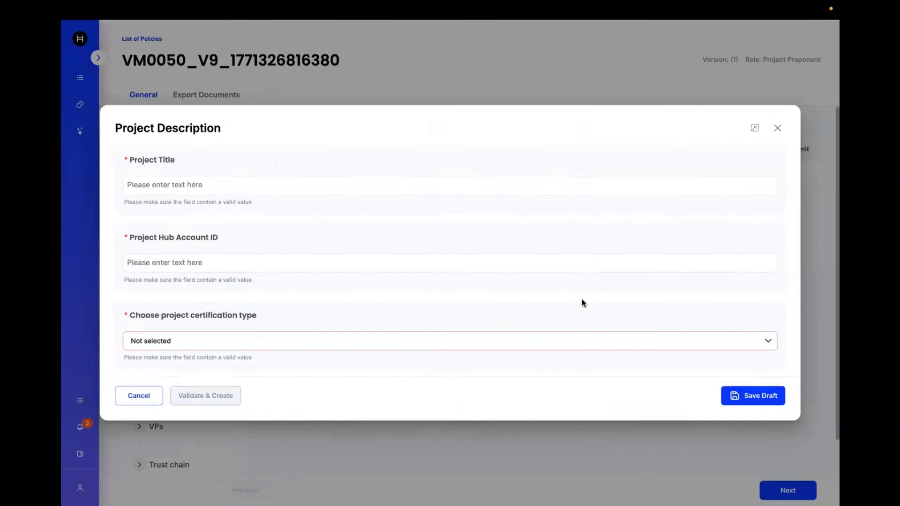
right_click(589, 454)
left_click(623, 494)
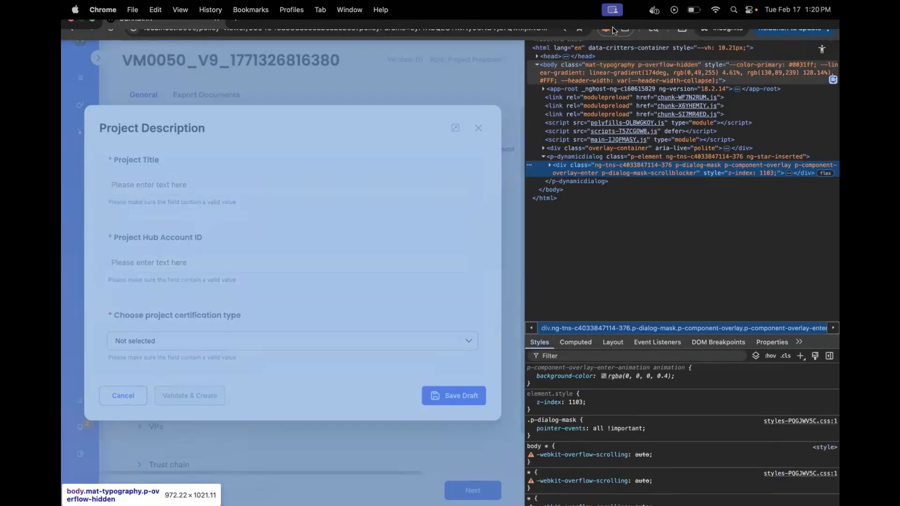
left_click(615, 28)
left_click(547, 41)
key("super+v")
key("Return")
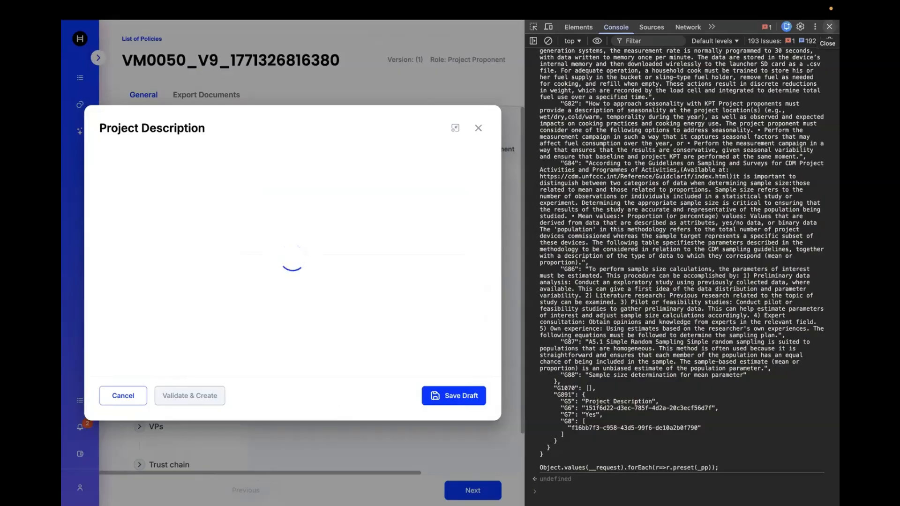
left_click(829, 27)
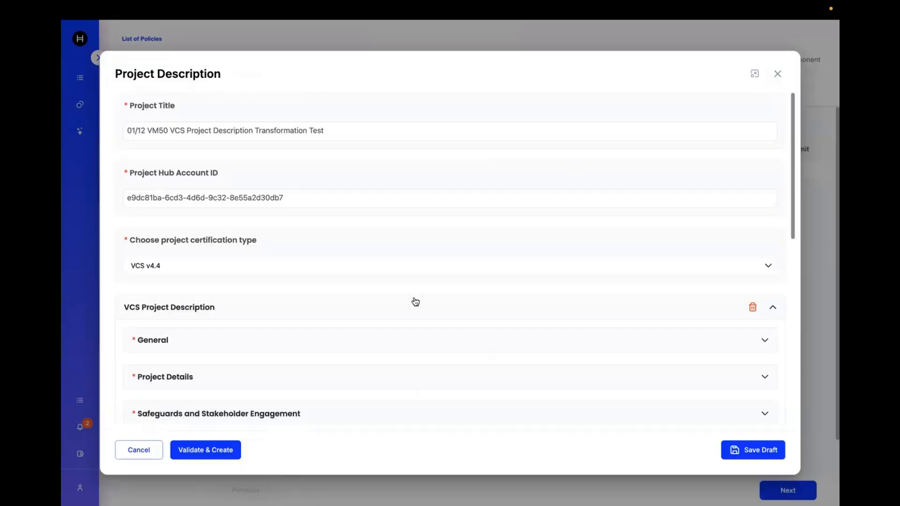
Validate and create the prefilled VCS v4.4 project description.
scroll(384, 341, "down", 5)
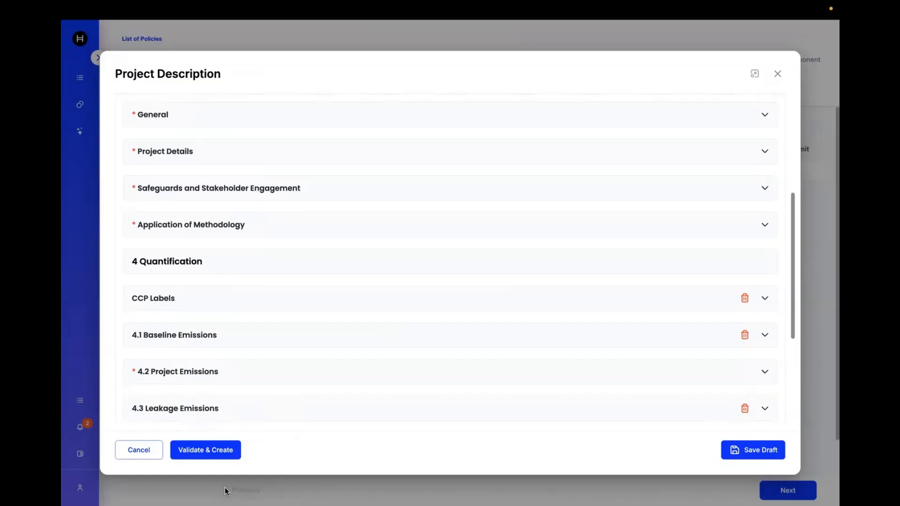
left_click(211, 451)
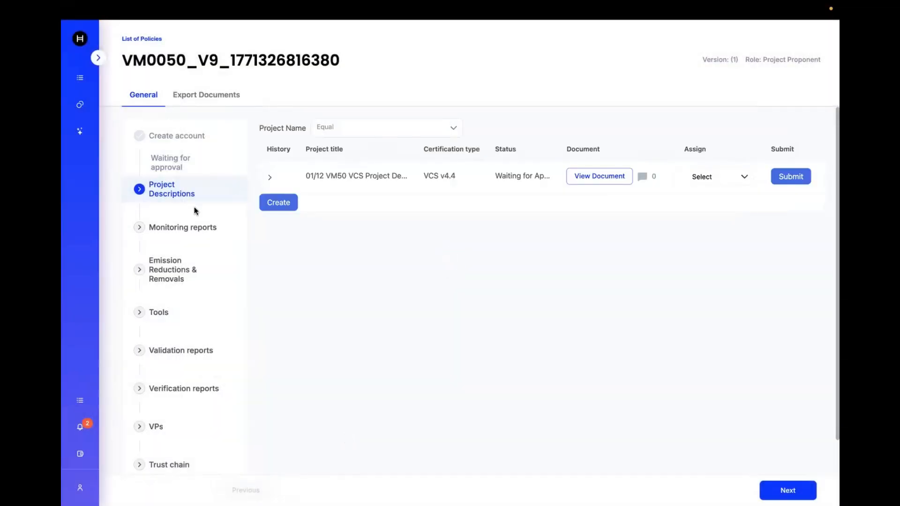
Start creating a new monitoring report, declining to restore the autosave.
left_click(180, 228)
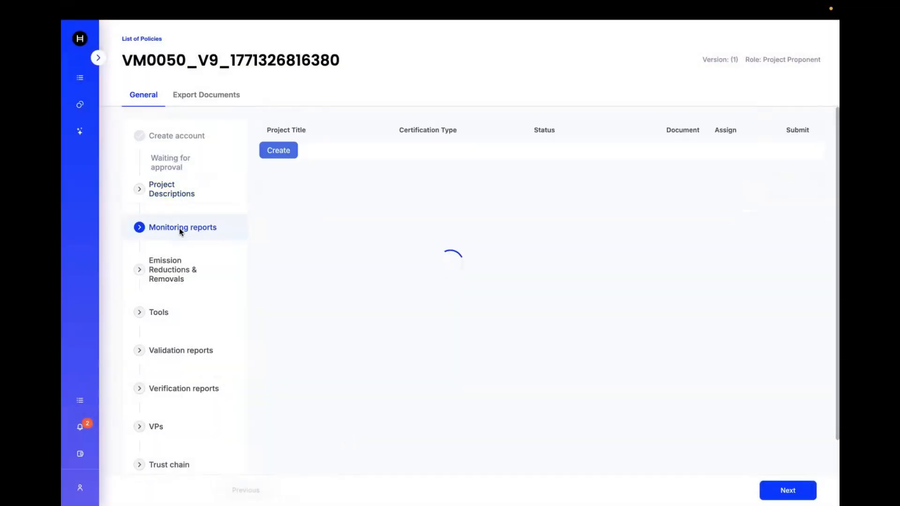
left_click(283, 150)
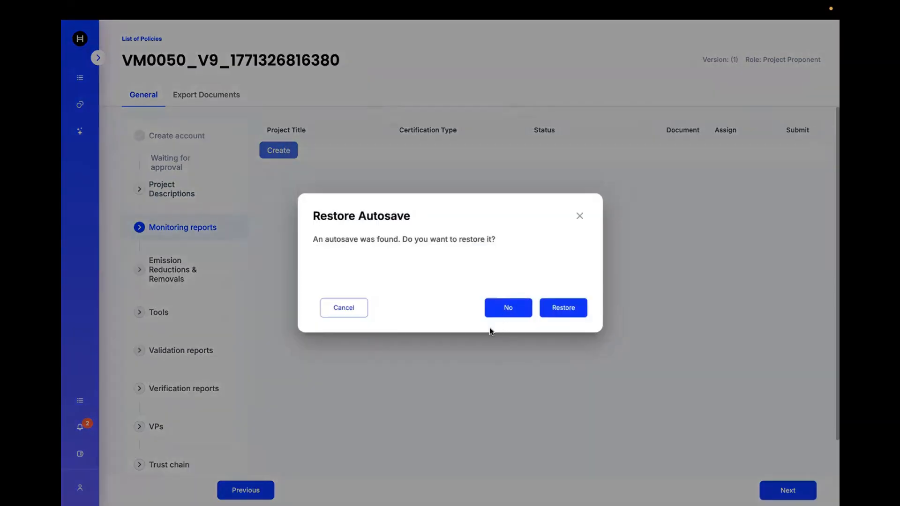
left_click(509, 307)
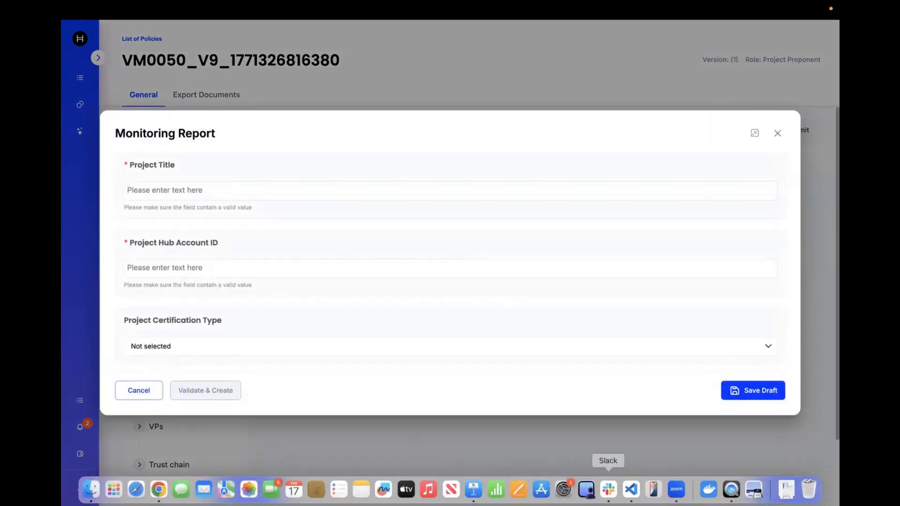
Switch to Visual Studio Code and select the whole 01_19_vcs_mr_guardian_new (6).json prefill script.
left_click(631, 489)
left_click(608, 48)
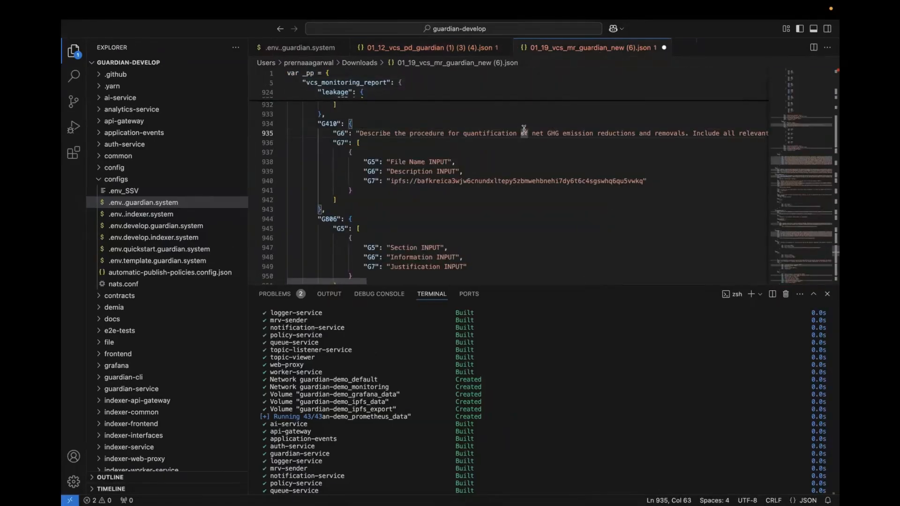
key("super+a")
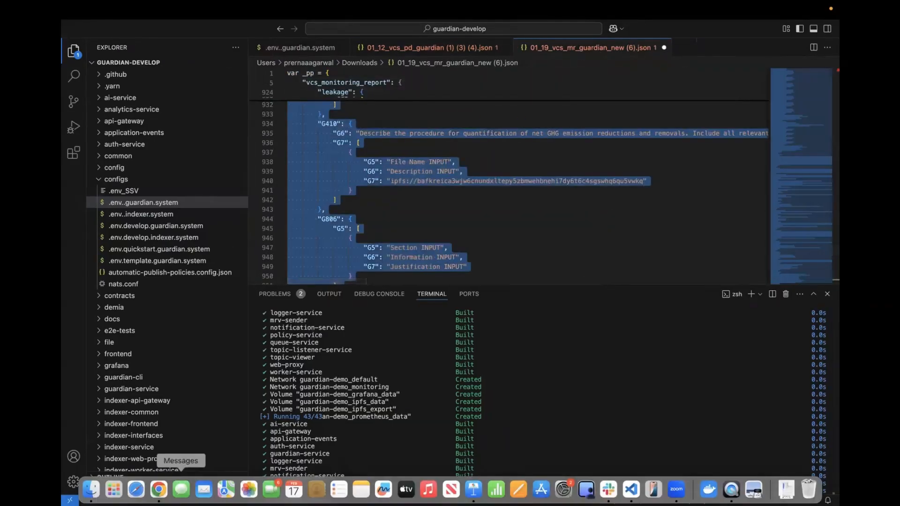
Paste and run the copied script in the browser's developer console to prefill the monitoring report form.
left_click(159, 497)
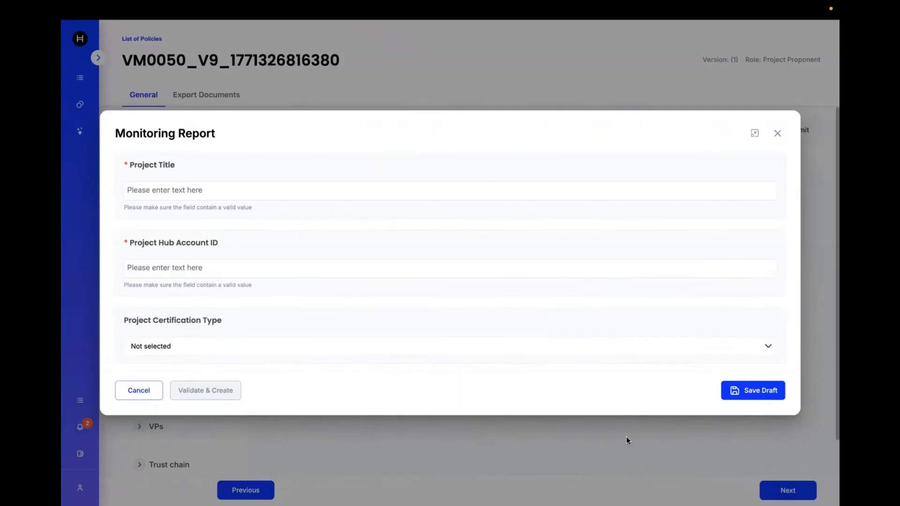
right_click(626, 437)
left_click(652, 494)
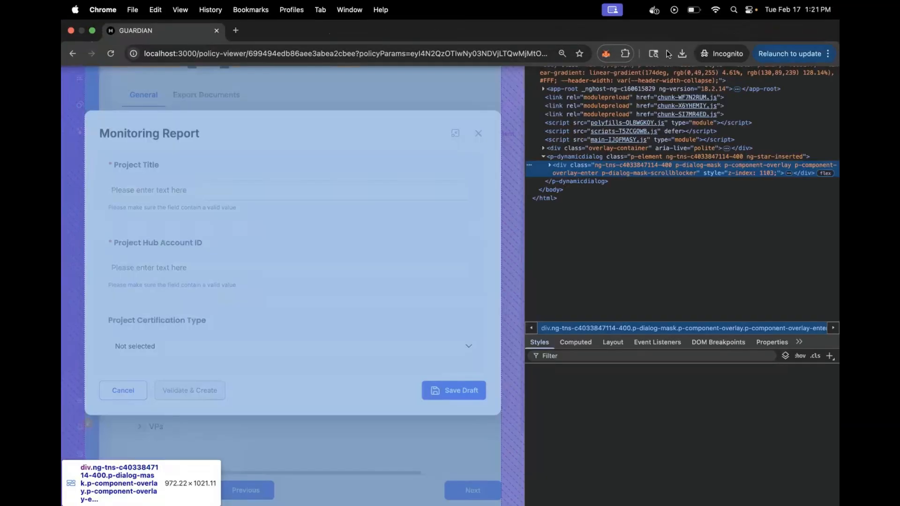
left_click(614, 27)
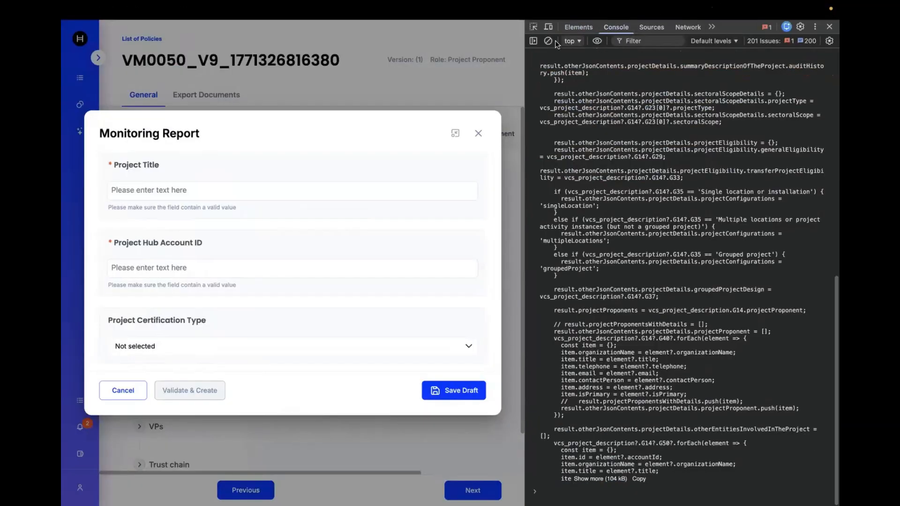
left_click(547, 41)
key("super+v")
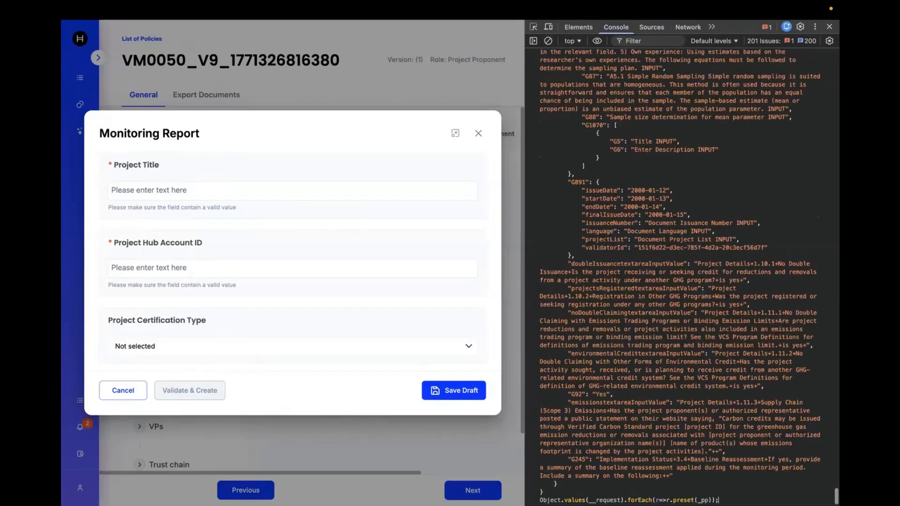
key("Return")
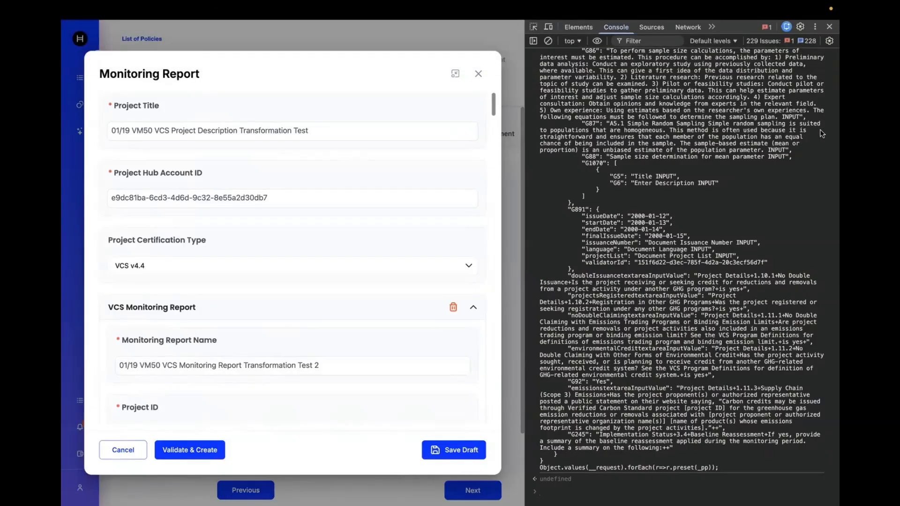
left_click(829, 26)
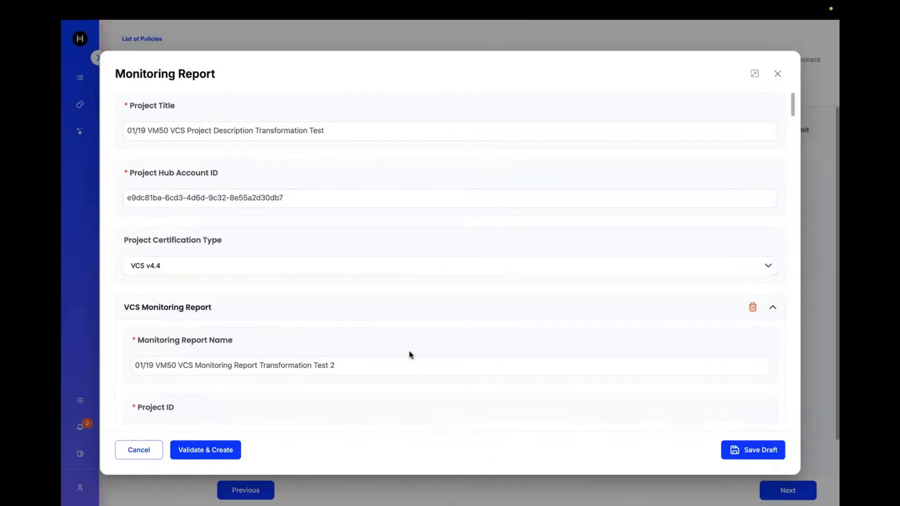
Validate and create the prefilled VCS v4.4 monitoring report.
scroll(408, 355, "down", 2)
scroll(409, 357, "down", 10)
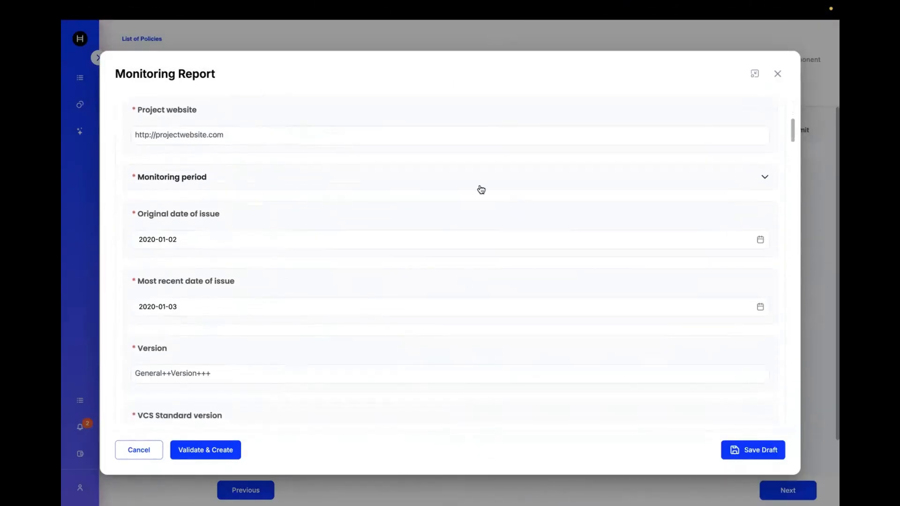
left_click(206, 448)
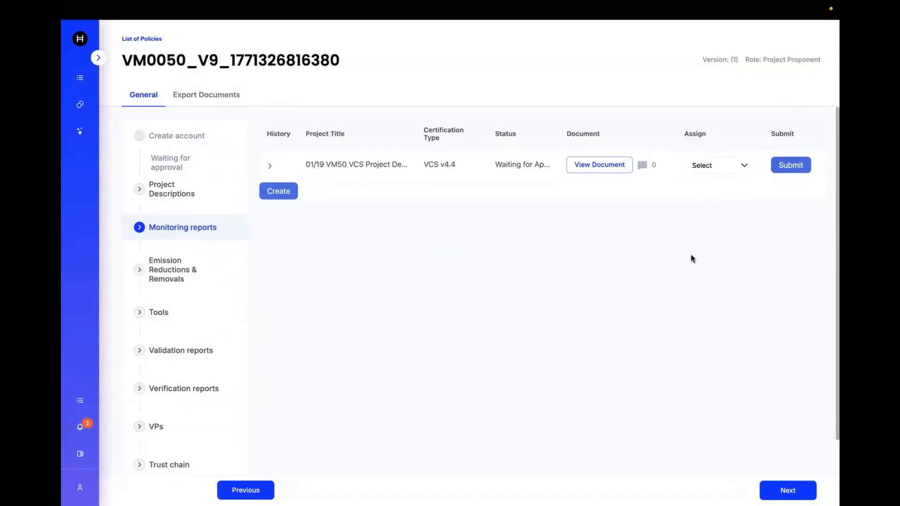
Open the 01/19 emission reductions document and expand its Ex-post Emission Reductions and Removals sections.
left_click(174, 277)
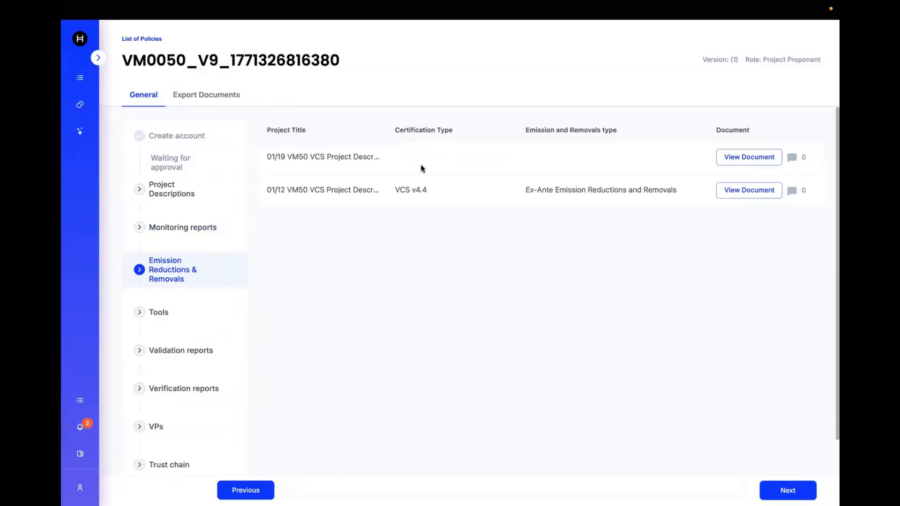
left_click(750, 158)
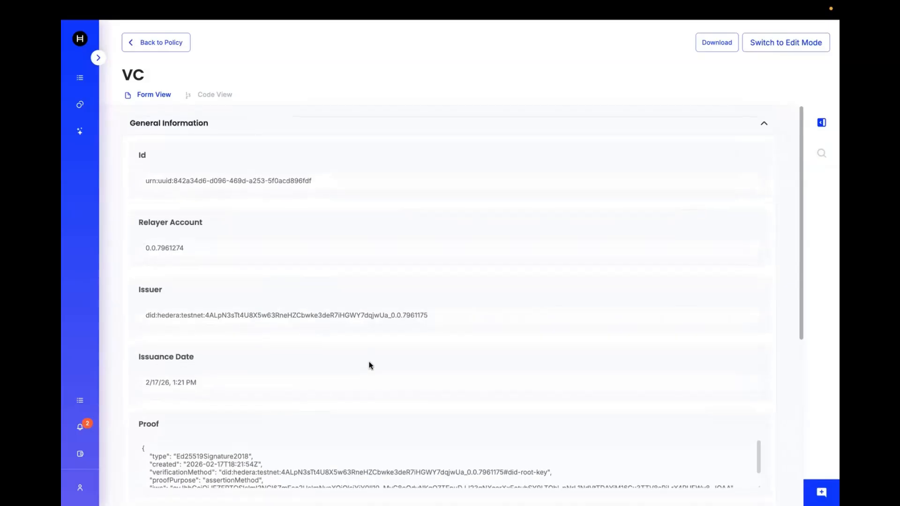
scroll(370, 365, "down", 5)
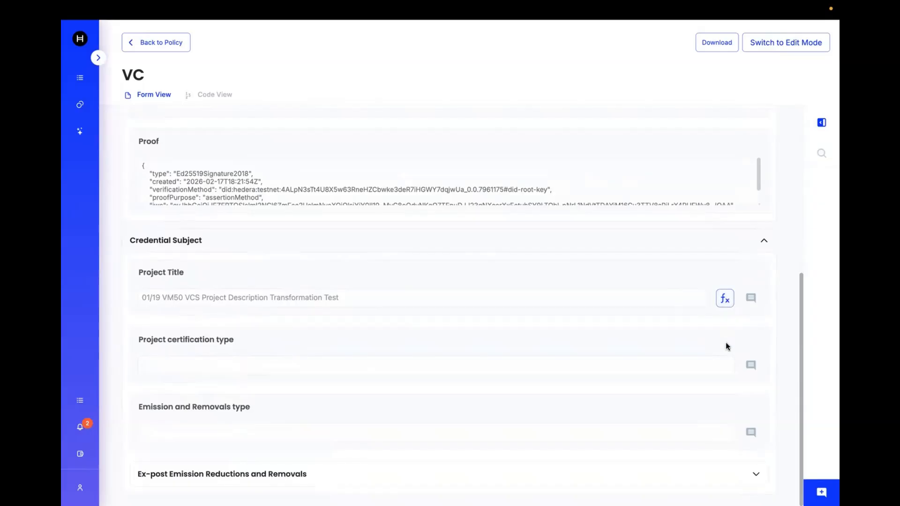
left_click(756, 474)
scroll(660, 445, "down", 4)
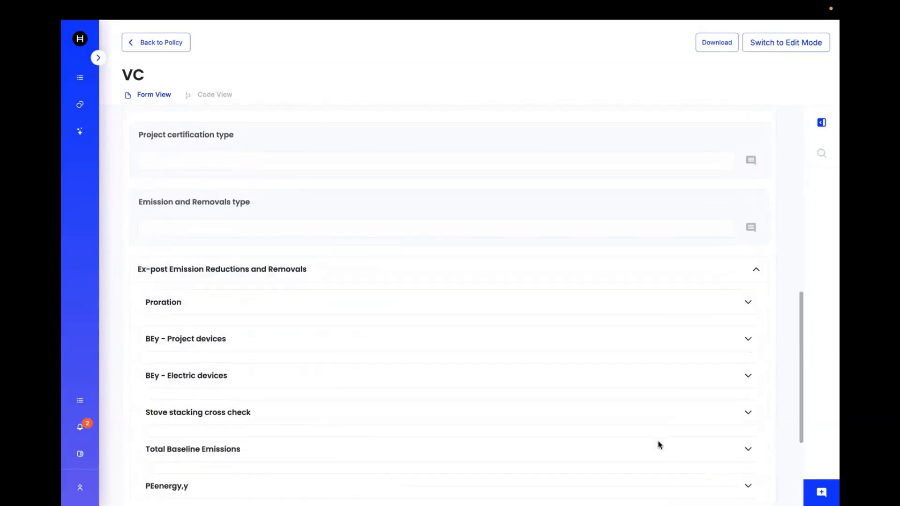
scroll(660, 446, "down", 3)
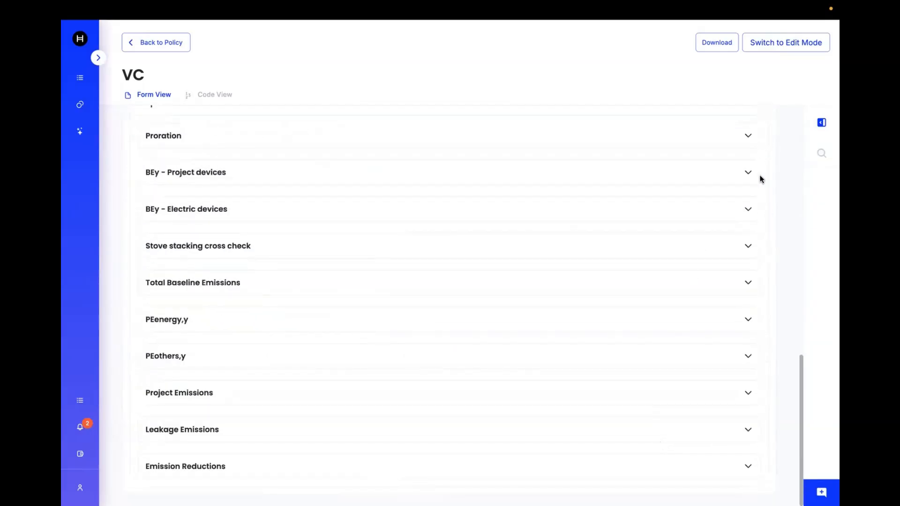
left_click(747, 173)
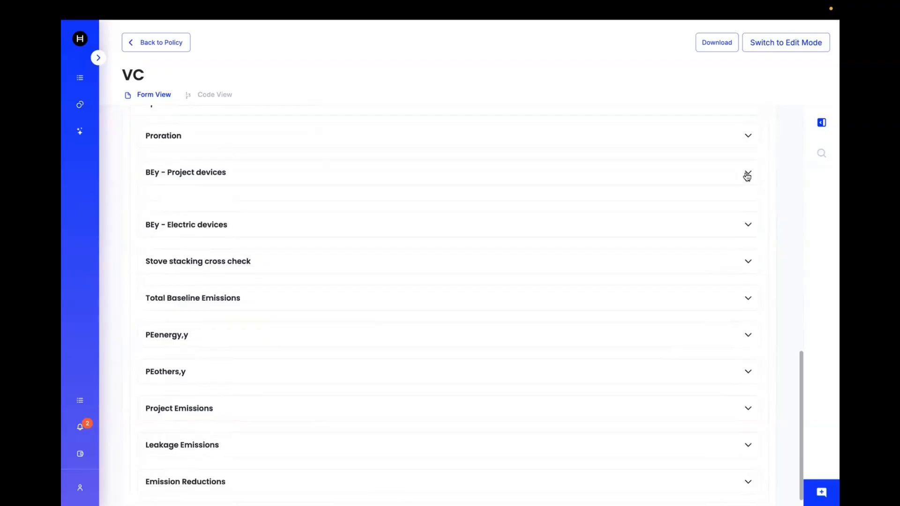
left_click(747, 176)
left_click(749, 468)
scroll(648, 421, "down", 10)
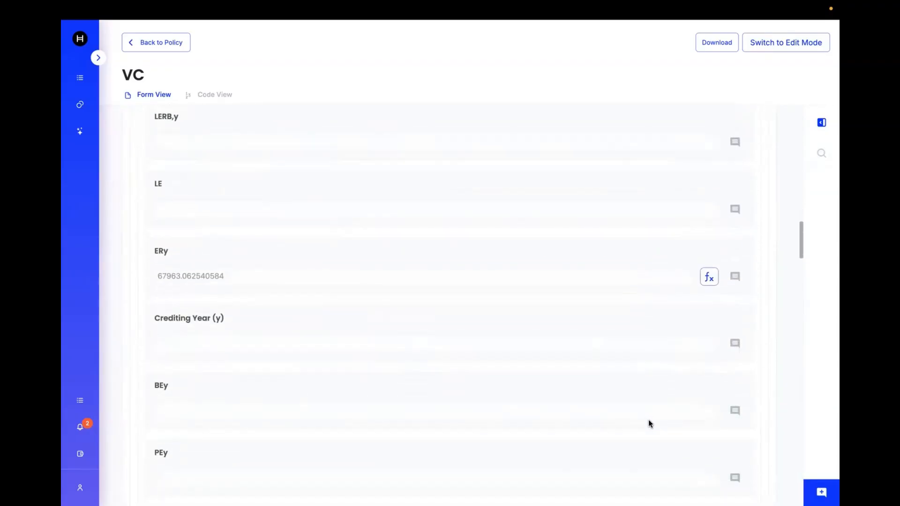
Open the ERy field's formula and inspect its linked schema field and LErby variable components.
left_click(710, 271)
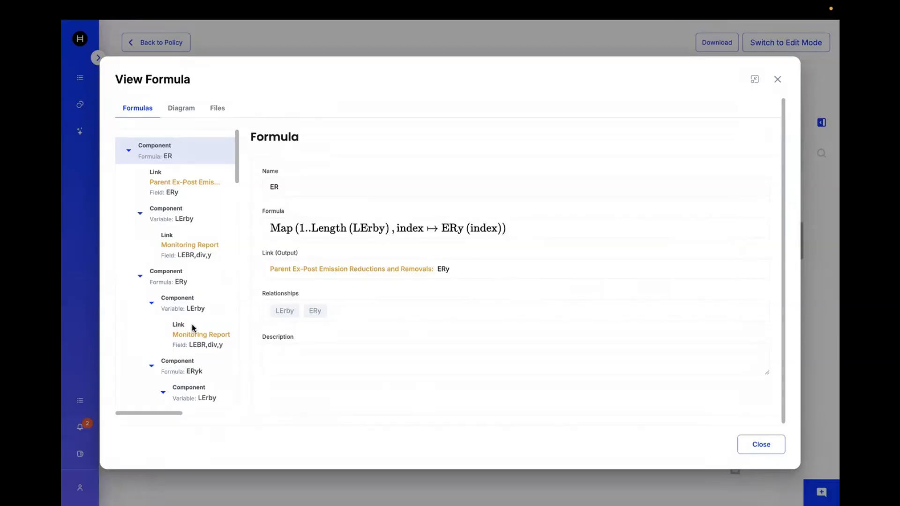
left_click(170, 190)
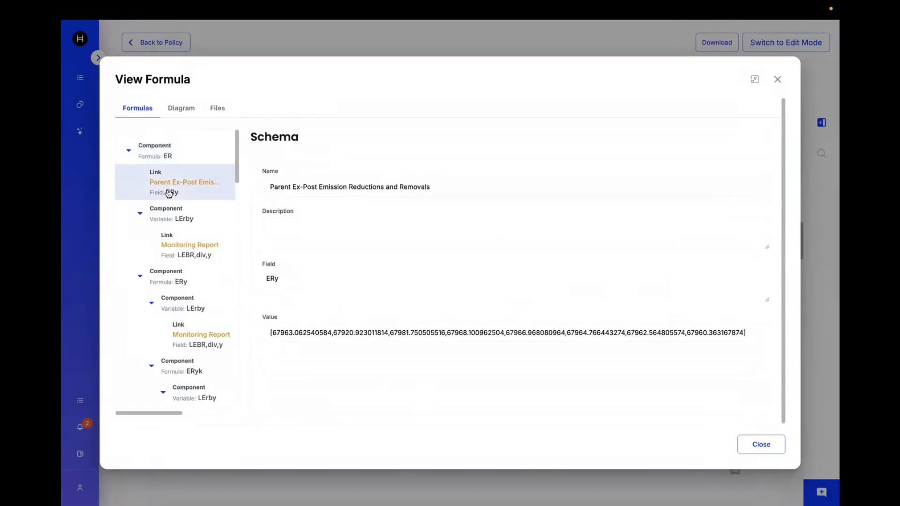
left_click(173, 222)
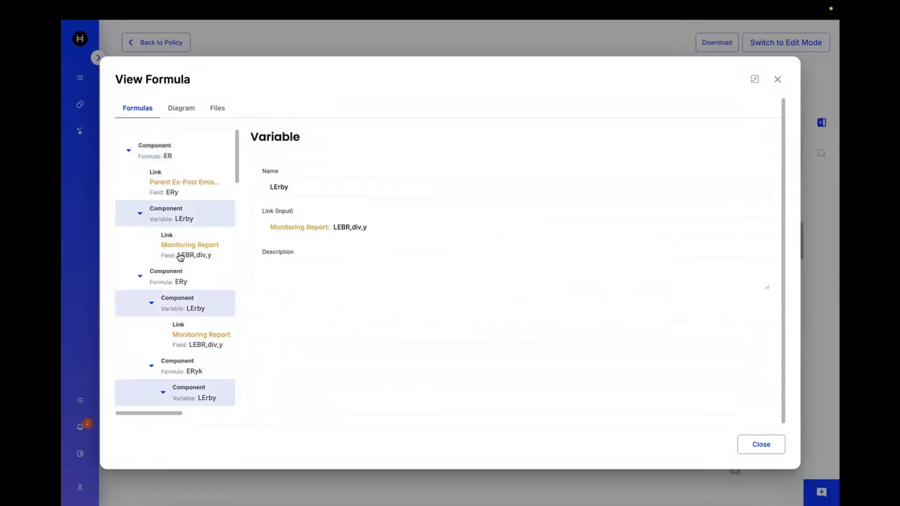
left_click(167, 157)
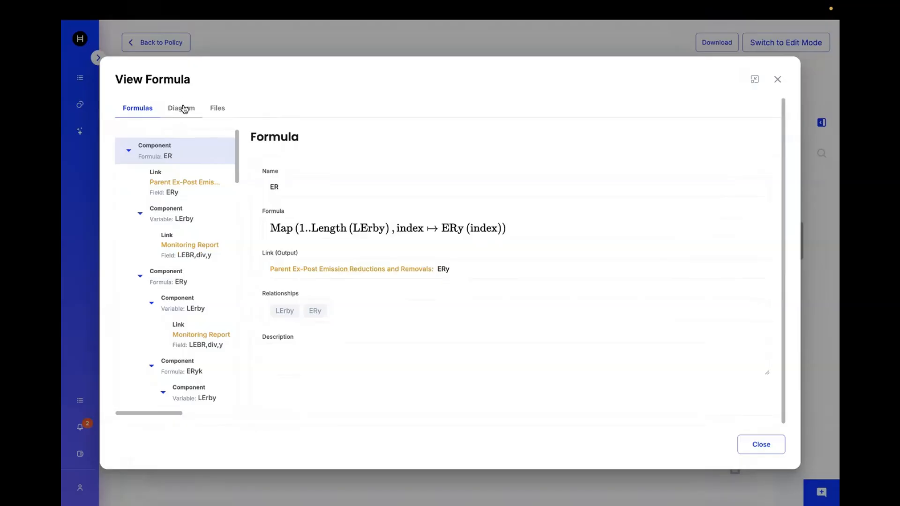
Examine the formula's Diagram and Files tabs, returning to the Formulas view.
left_click(184, 108)
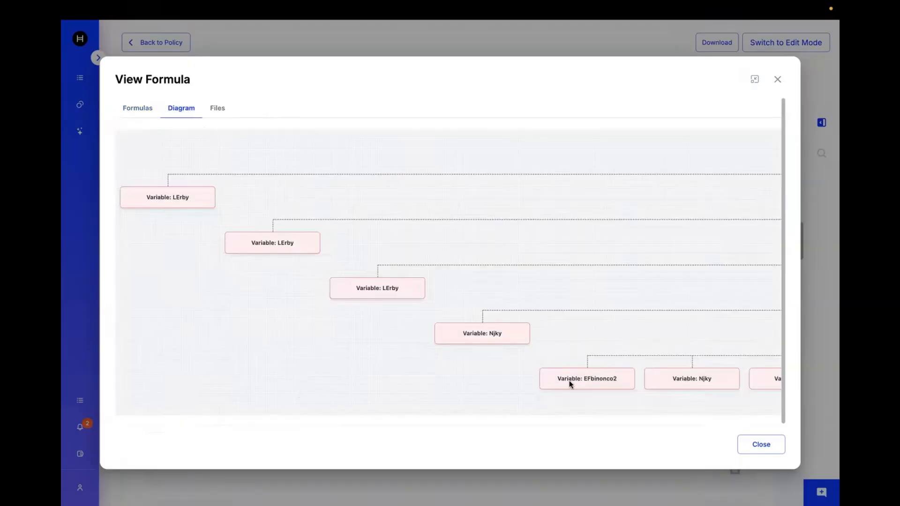
scroll(631, 364, "up", 5)
scroll(635, 366, "down", 10)
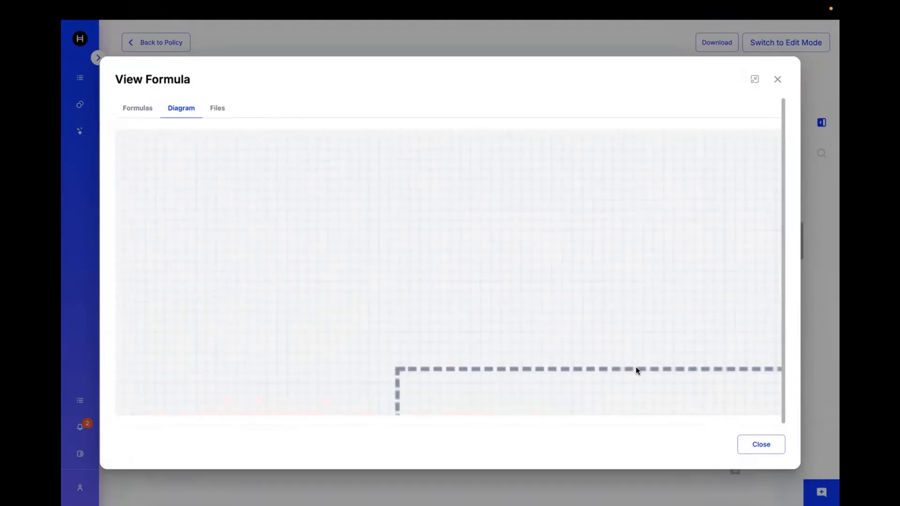
scroll(636, 366, "up", 5)
scroll(635, 366, "down", 3)
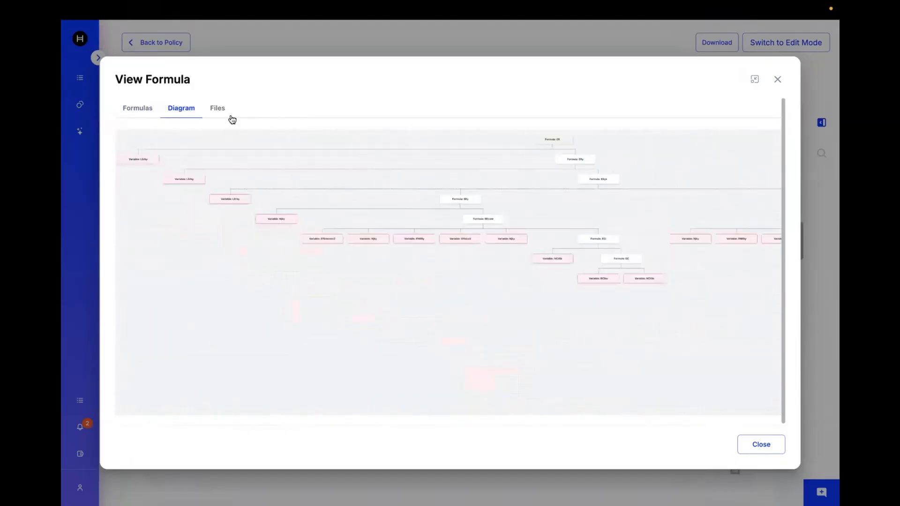
left_click(218, 109)
left_click(144, 113)
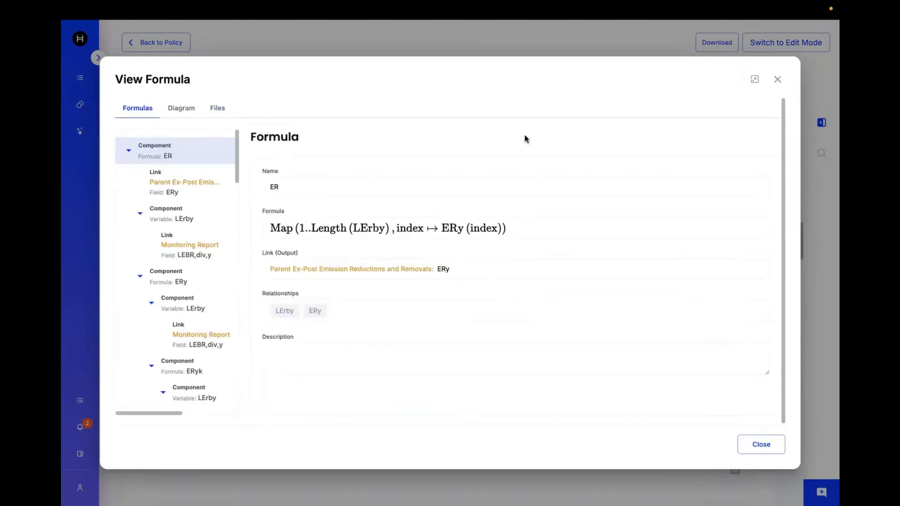
left_click(430, 354)
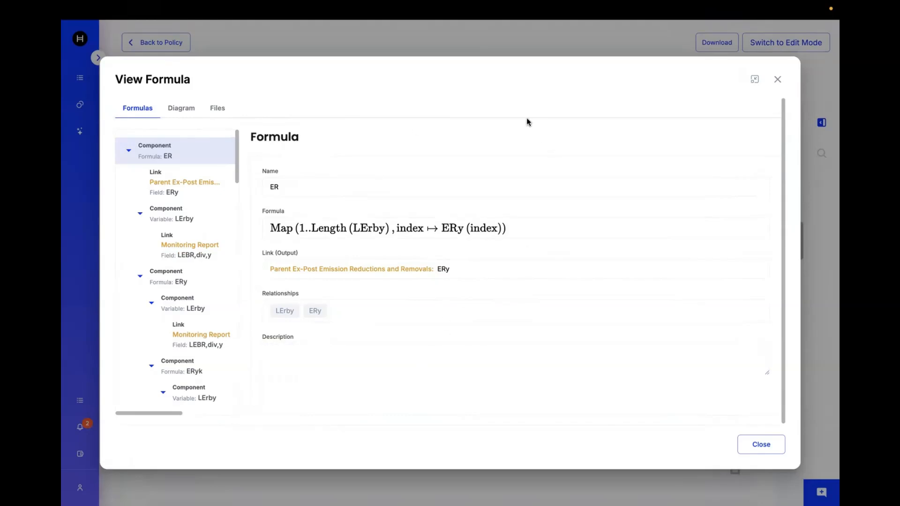